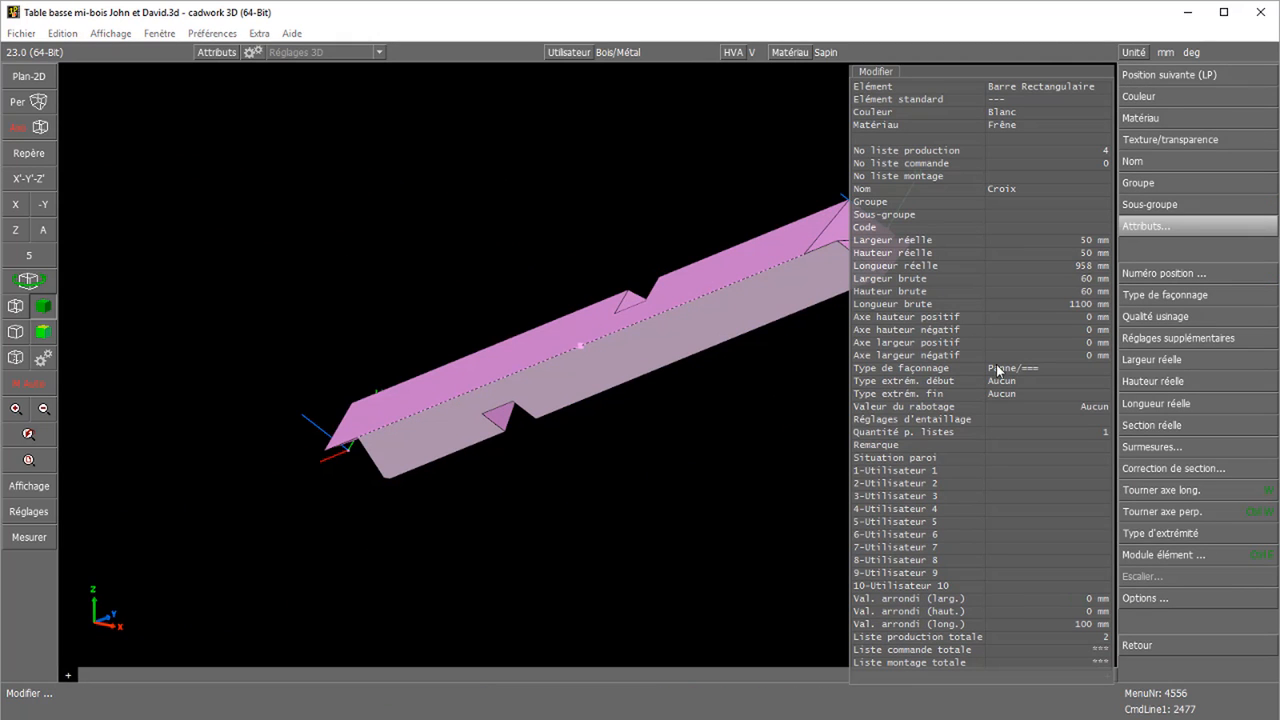
# In the machine export's piece-by-piece drawing configuration, enable Vue de dos and Vue de dessous for the Panne type
pyautogui.rightClick(797, 340)
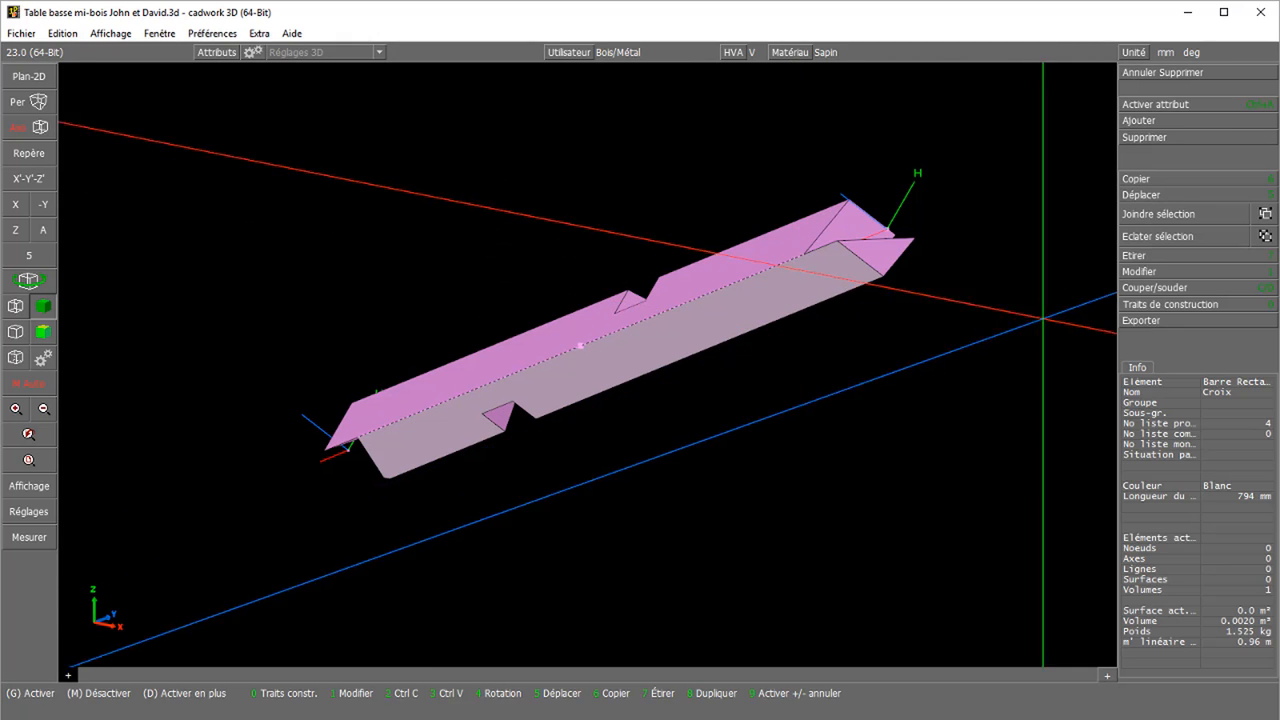
pyautogui.click(1172, 319)
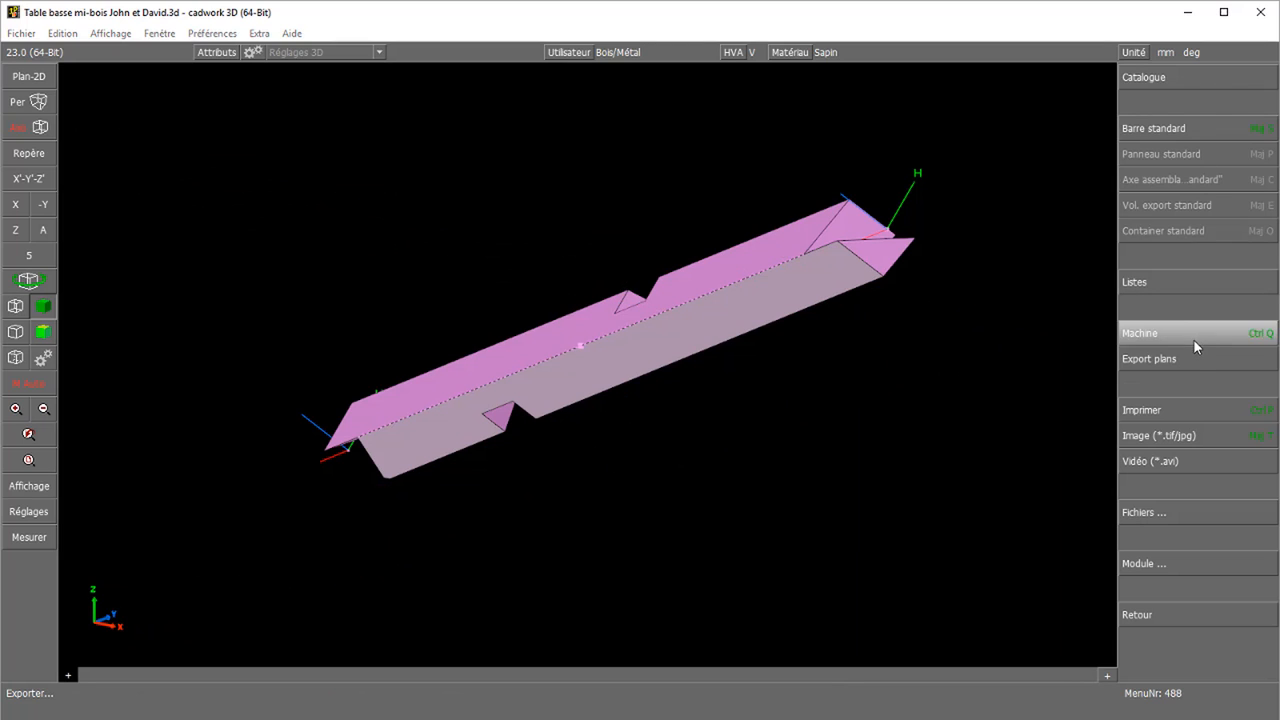
pyautogui.click(1194, 338)
pyautogui.click(1214, 78)
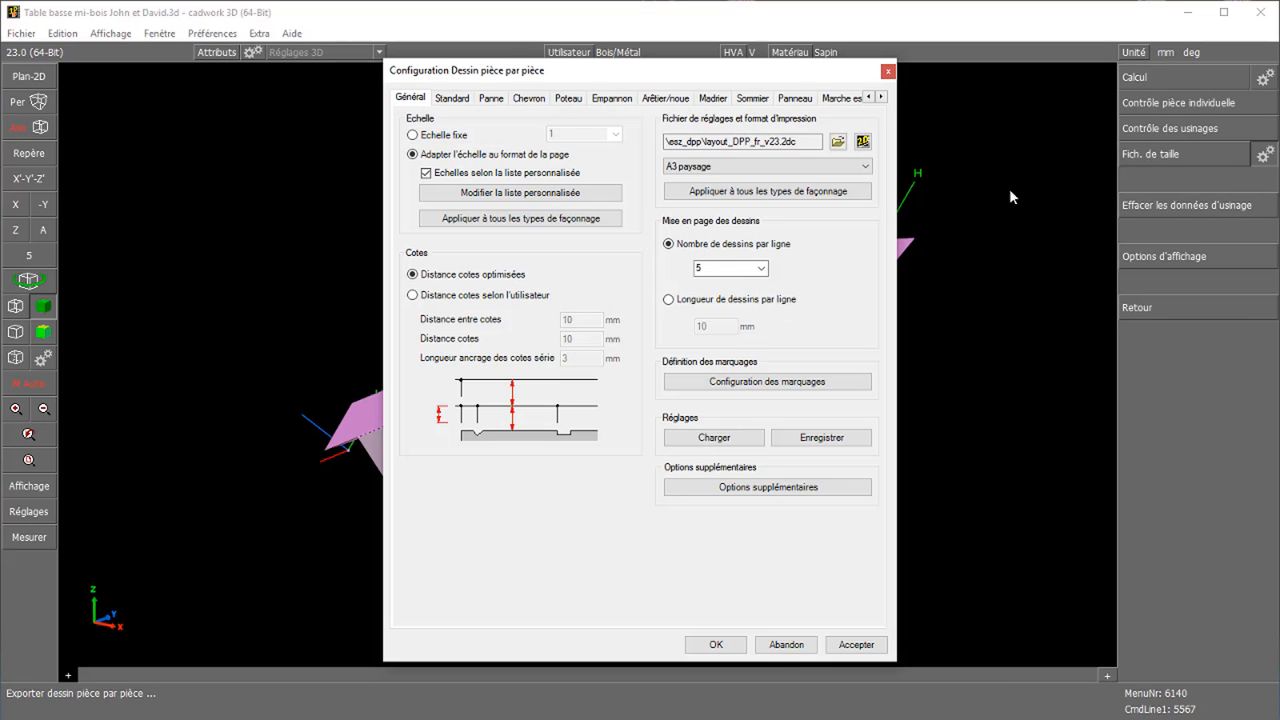
pyautogui.click(491, 100)
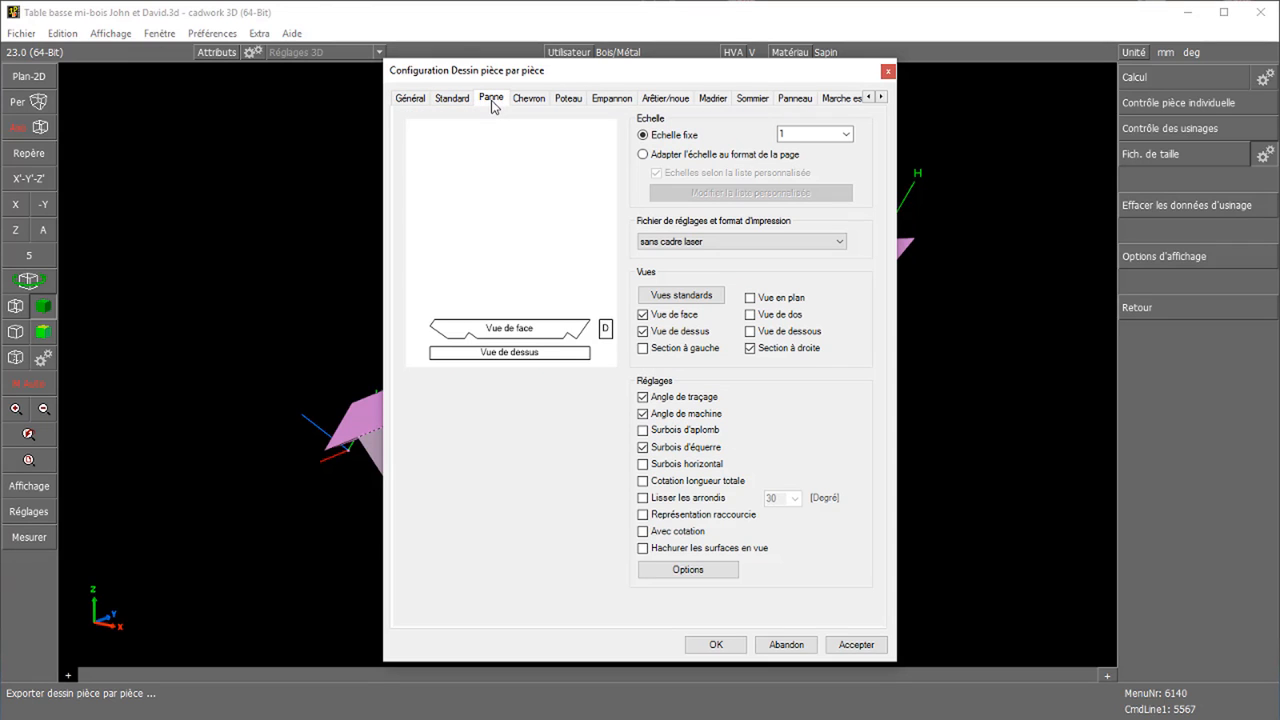
pyautogui.click(750, 314)
pyautogui.click(750, 331)
pyautogui.click(750, 331)
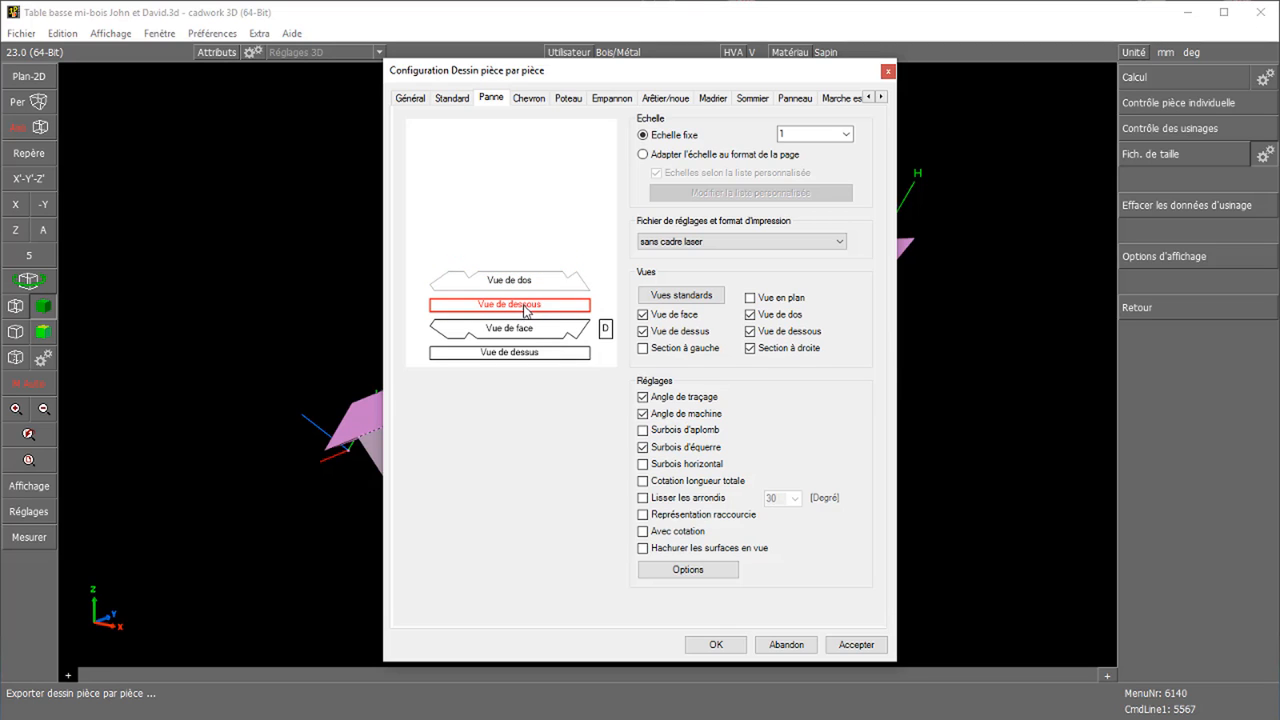
pyautogui.click(716, 646)
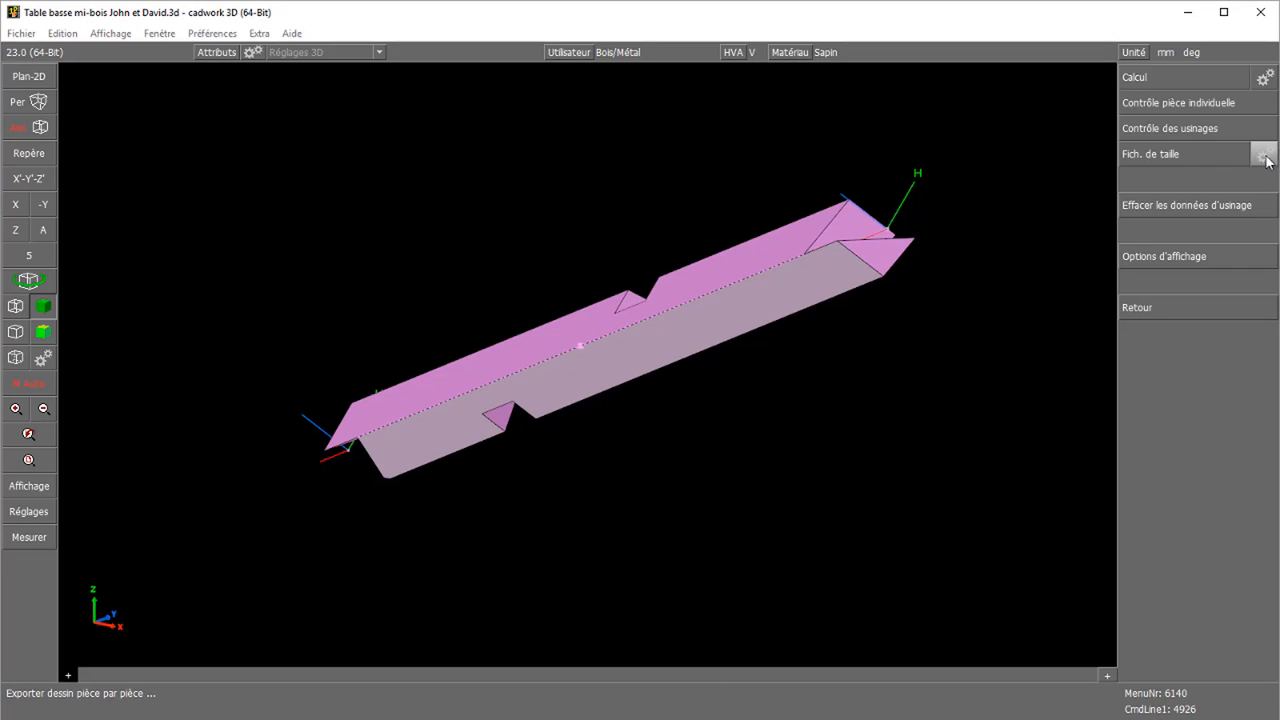
# Review the fixed scale options for the Panne type in the piece-by-piece drawing configuration
pyautogui.click(1240, 165)
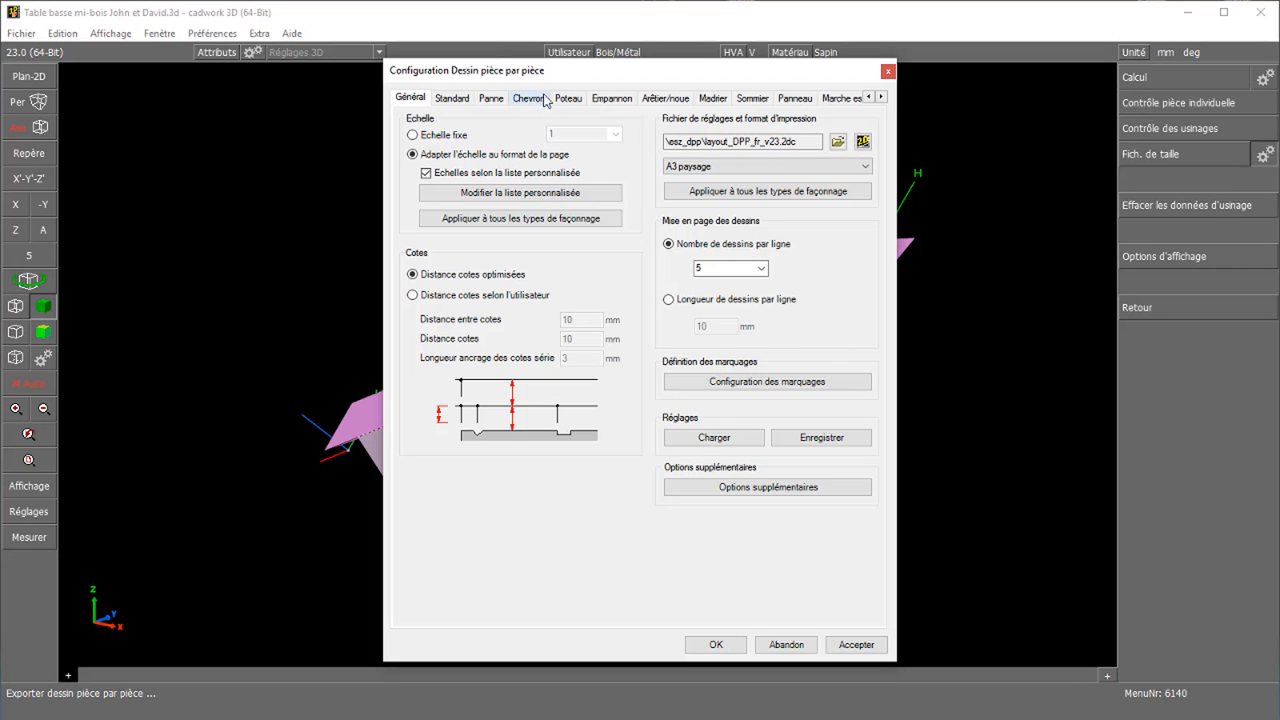
pyautogui.click(494, 99)
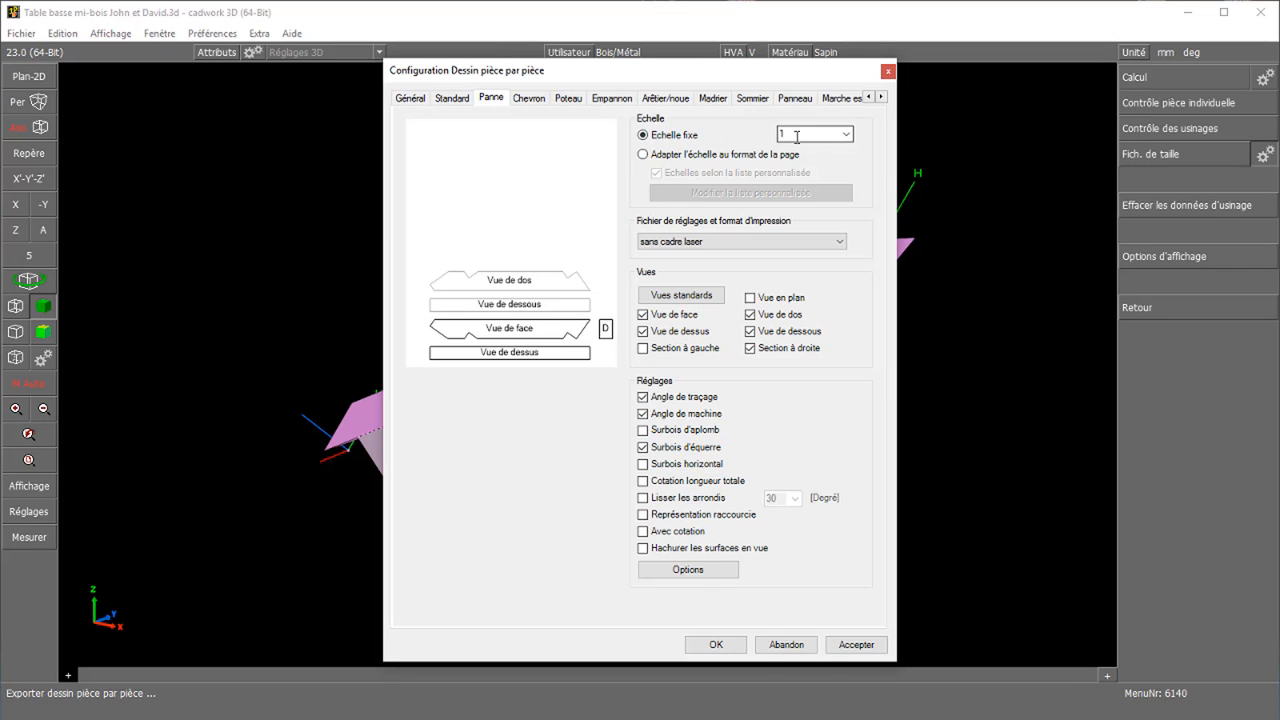
pyautogui.click(845, 135)
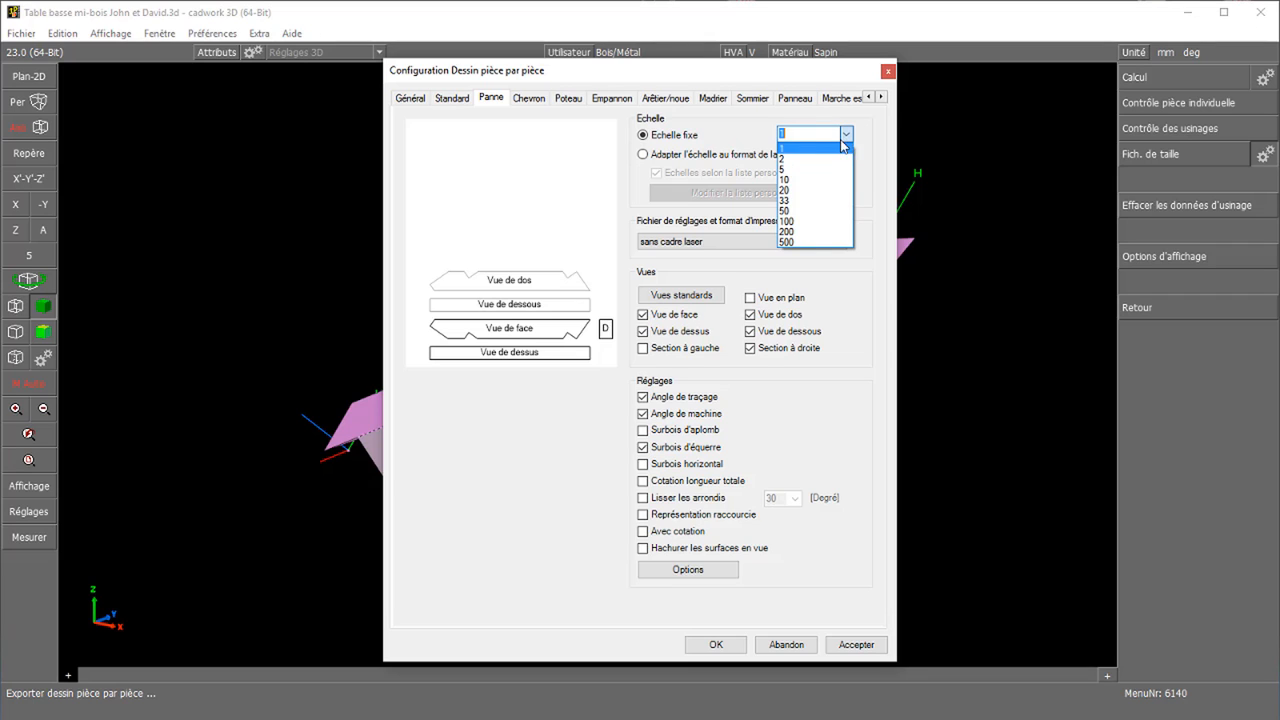
pyautogui.click(771, 122)
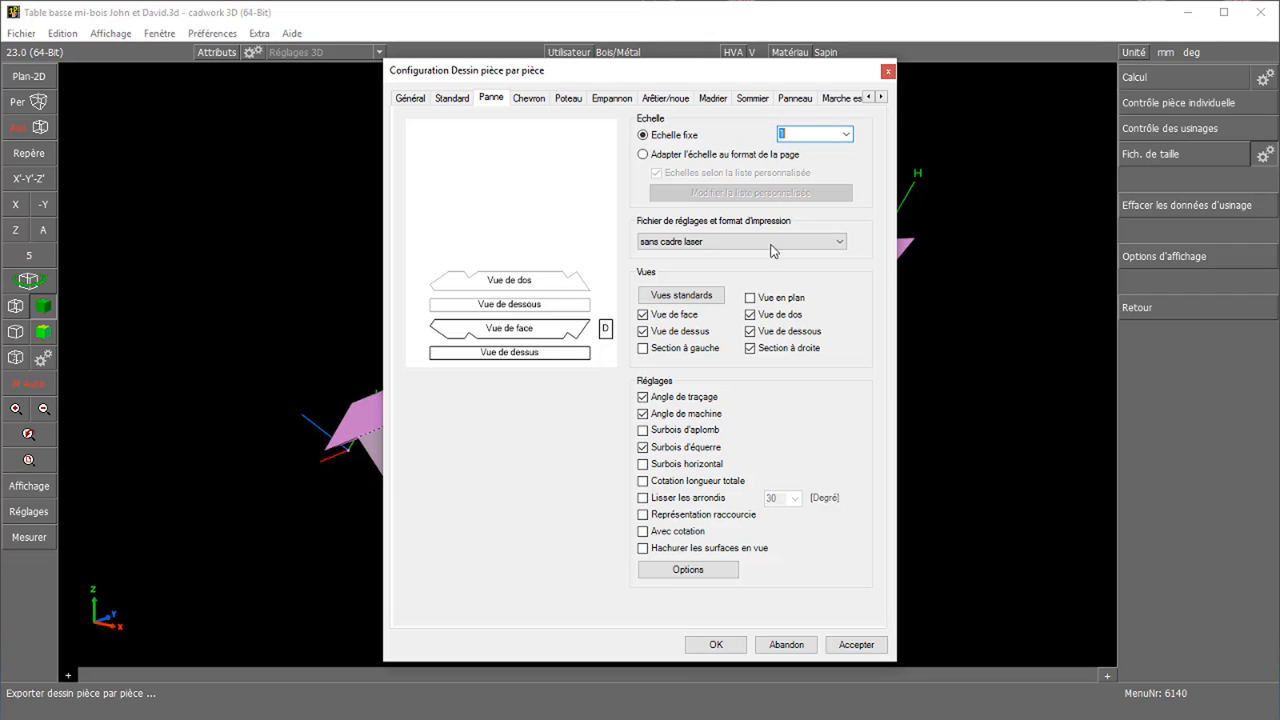
pyautogui.click(712, 646)
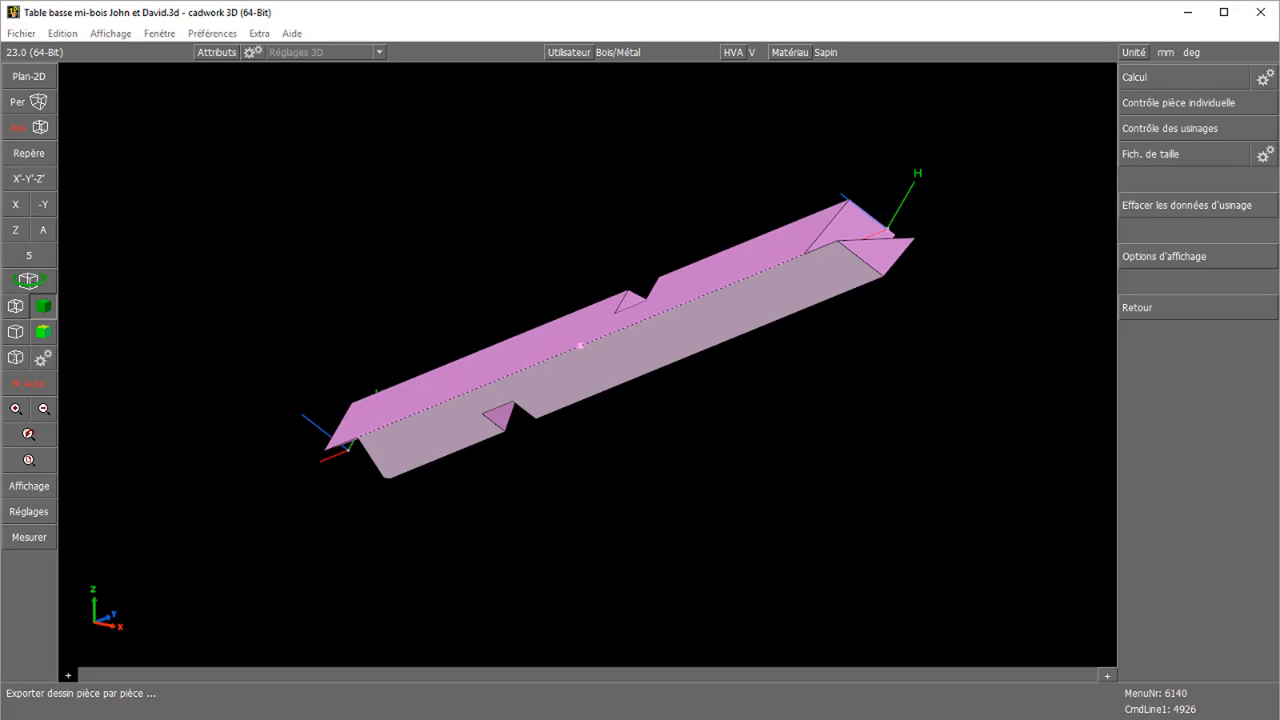
# In cadwork 2d, paste the beam's cutting drawing from clipboard 1 beside the template sheet, above the existing cutting drawings
pyautogui.press('3')
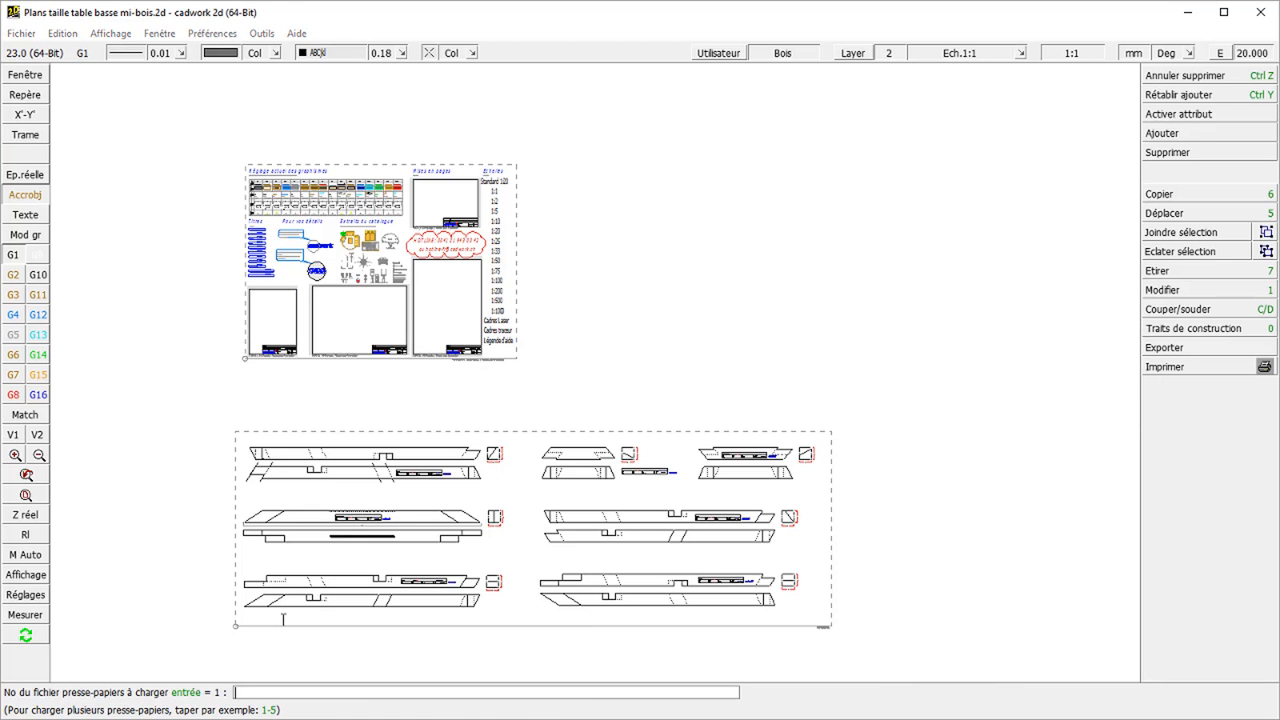
pyautogui.press('Return')
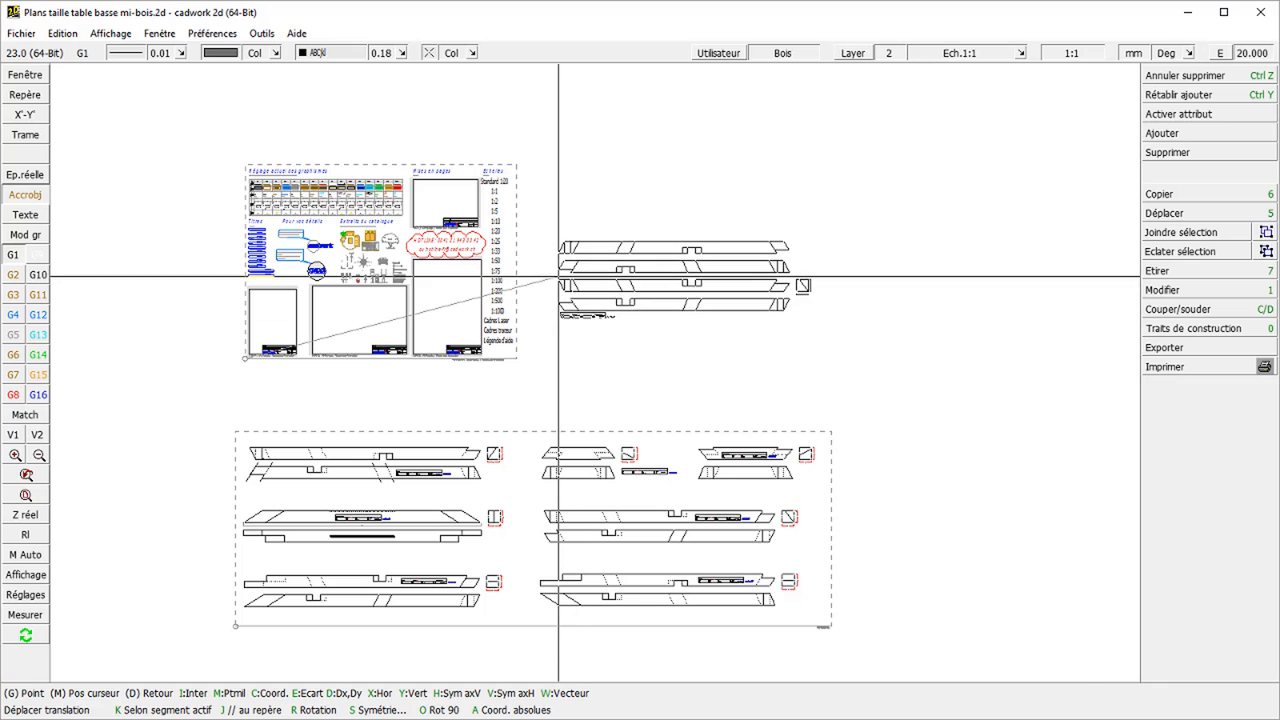
pyautogui.click(597, 270)
pyautogui.scroll(3, 595, 373)
pyautogui.scroll(1, 595, 373)
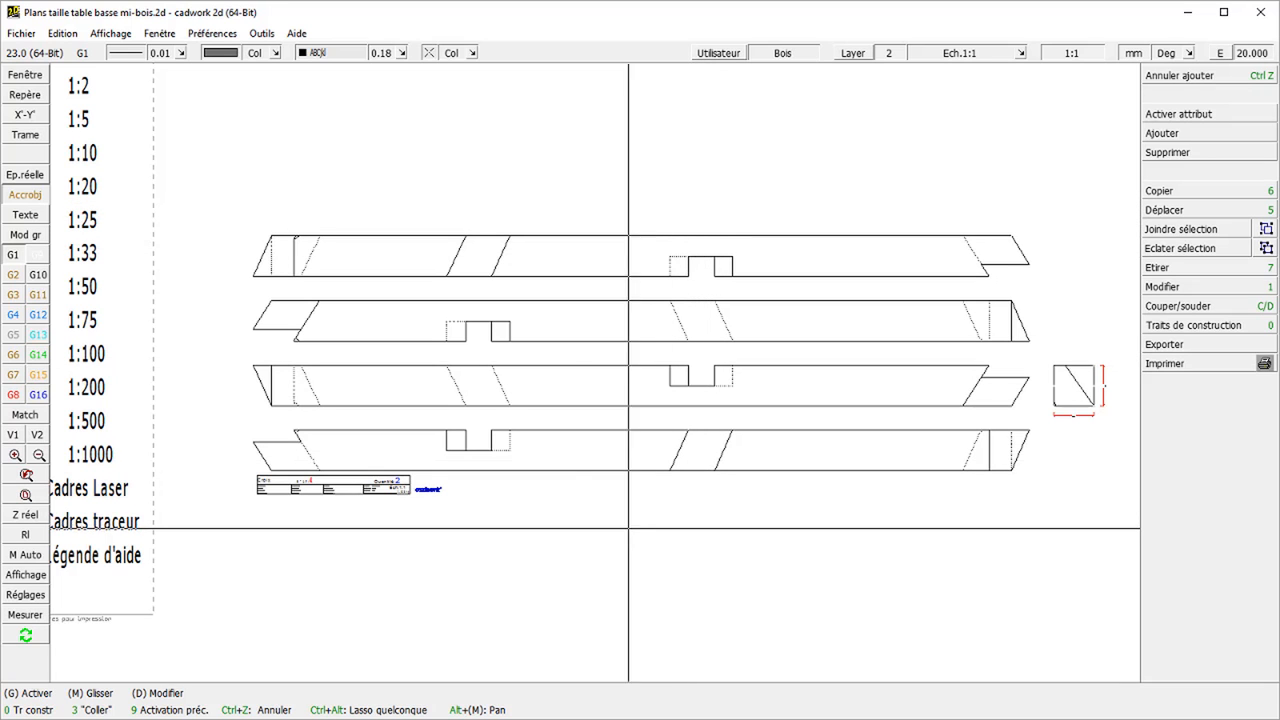
# Switch back to cadwork 3D, leave the machine export and deselect the beam
pyautogui.hotkey('alt', 'Tab')
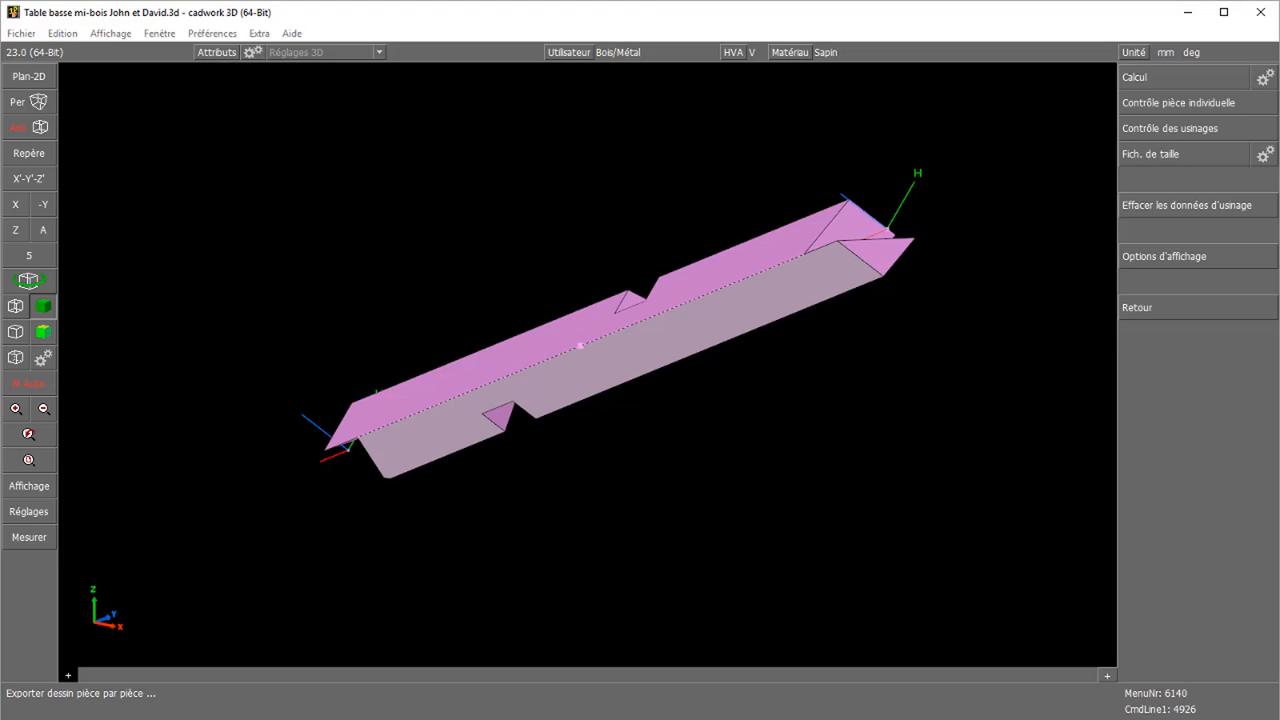
pyautogui.press('Escape')
pyautogui.press('Escape')
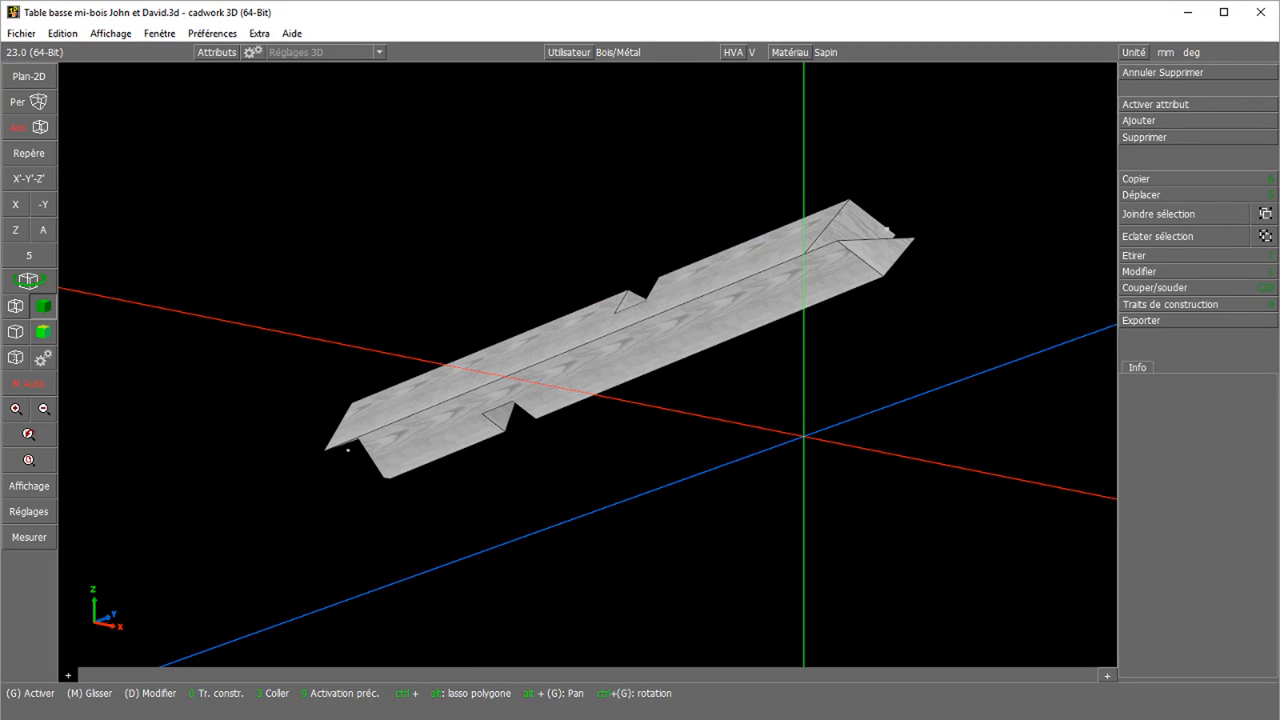
# Open a 2D work plane perpendicular to the Croix beam's long edge, at the corner of its end cut
pyautogui.click(1156, 121)
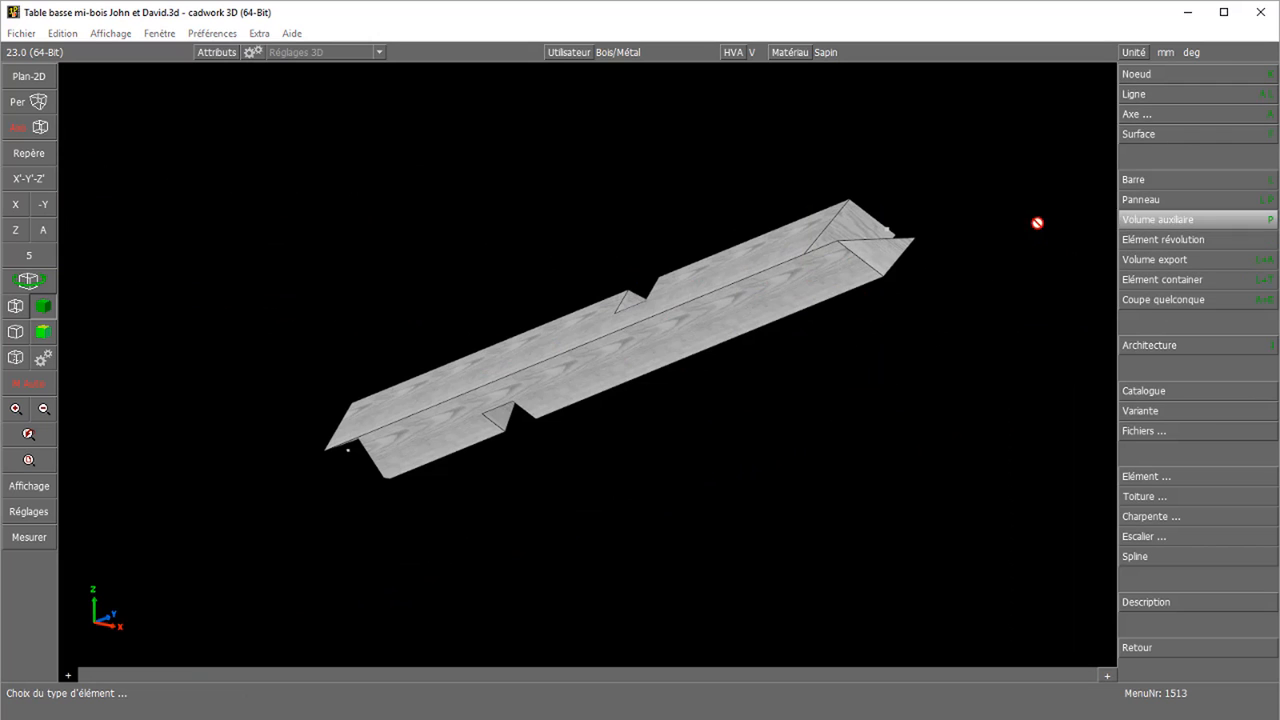
pyautogui.press('Escape')
pyautogui.click(802, 288)
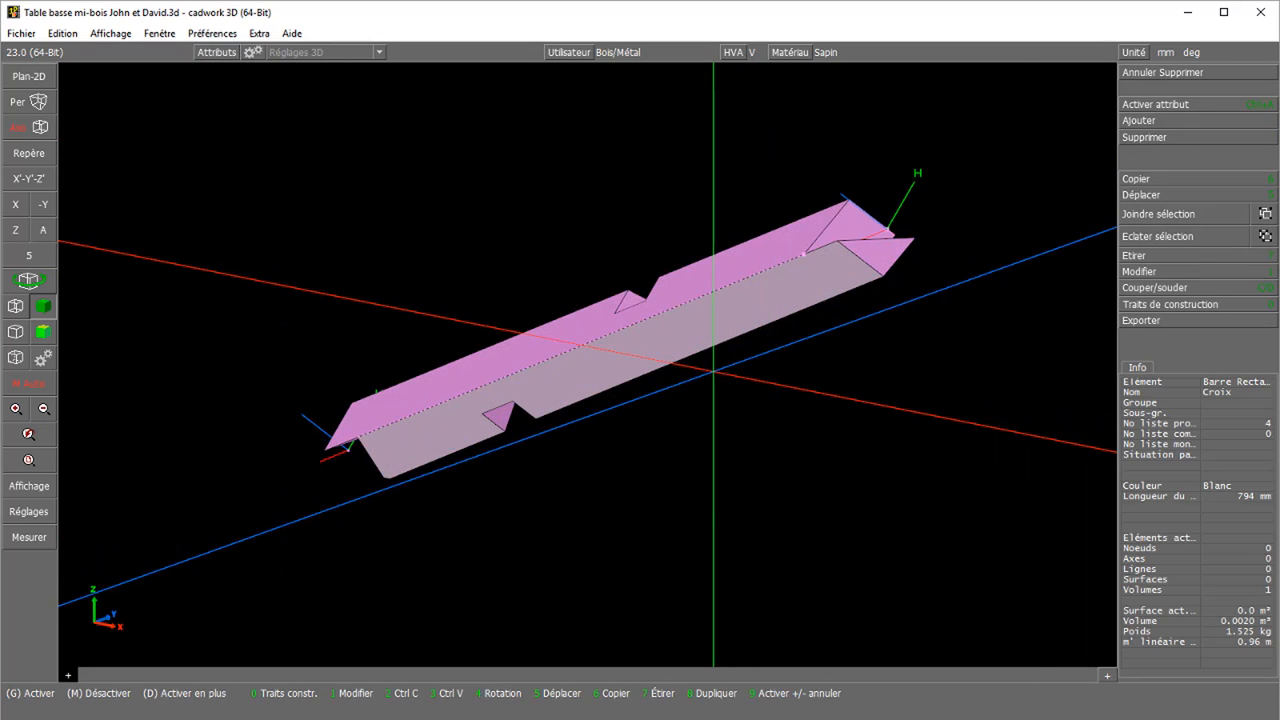
pyautogui.click(24, 78)
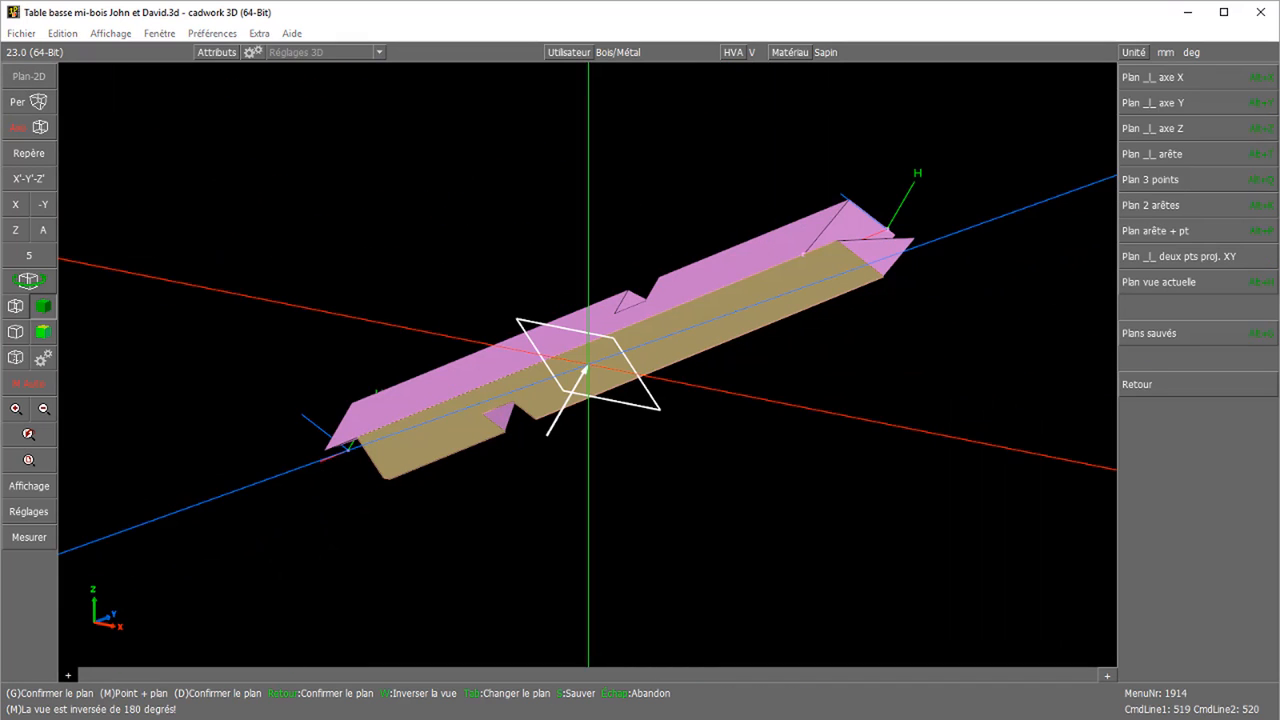
pyautogui.click(1191, 153)
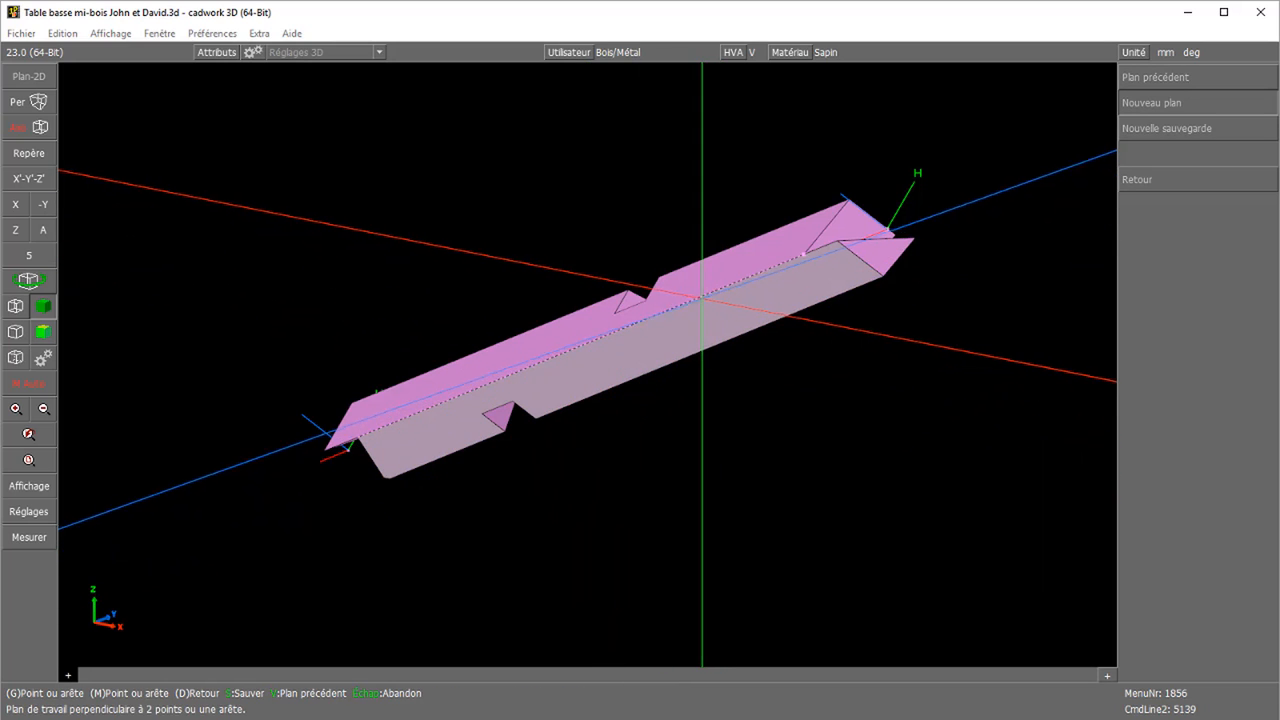
pyautogui.click(702, 296)
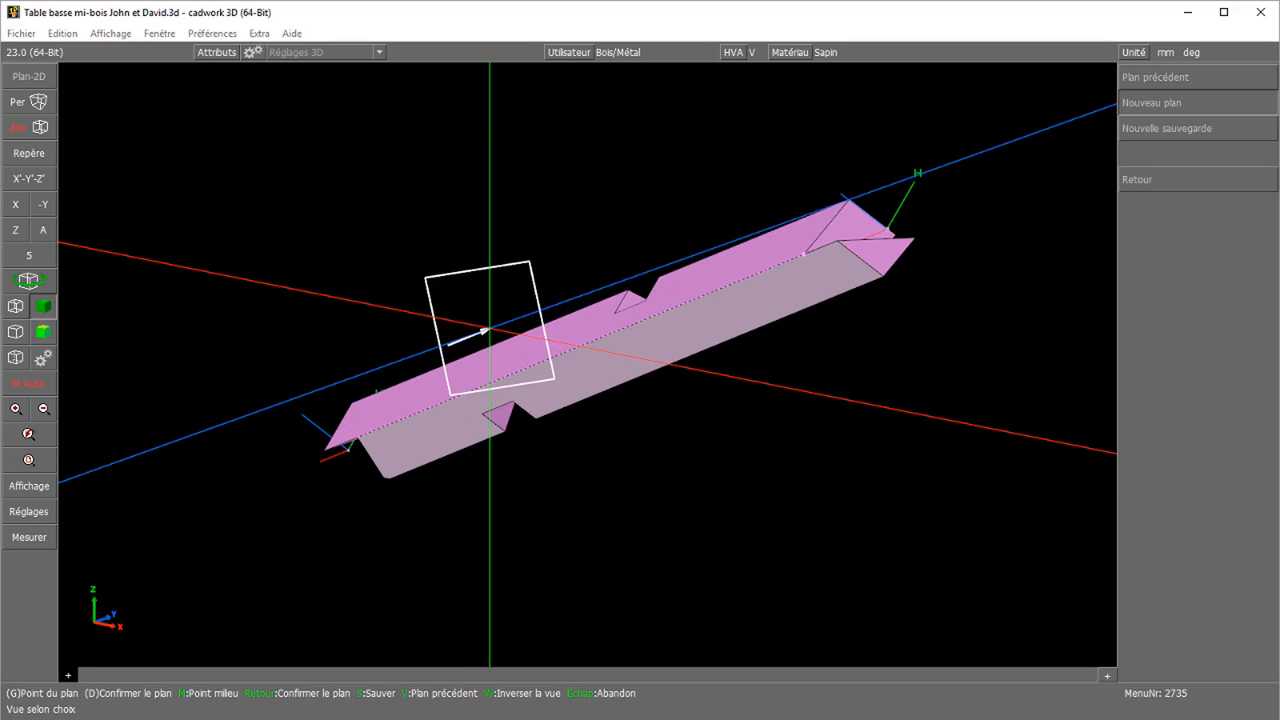
pyautogui.moveTo(674, 360); pyautogui.dragTo(568, 334, button='middle')
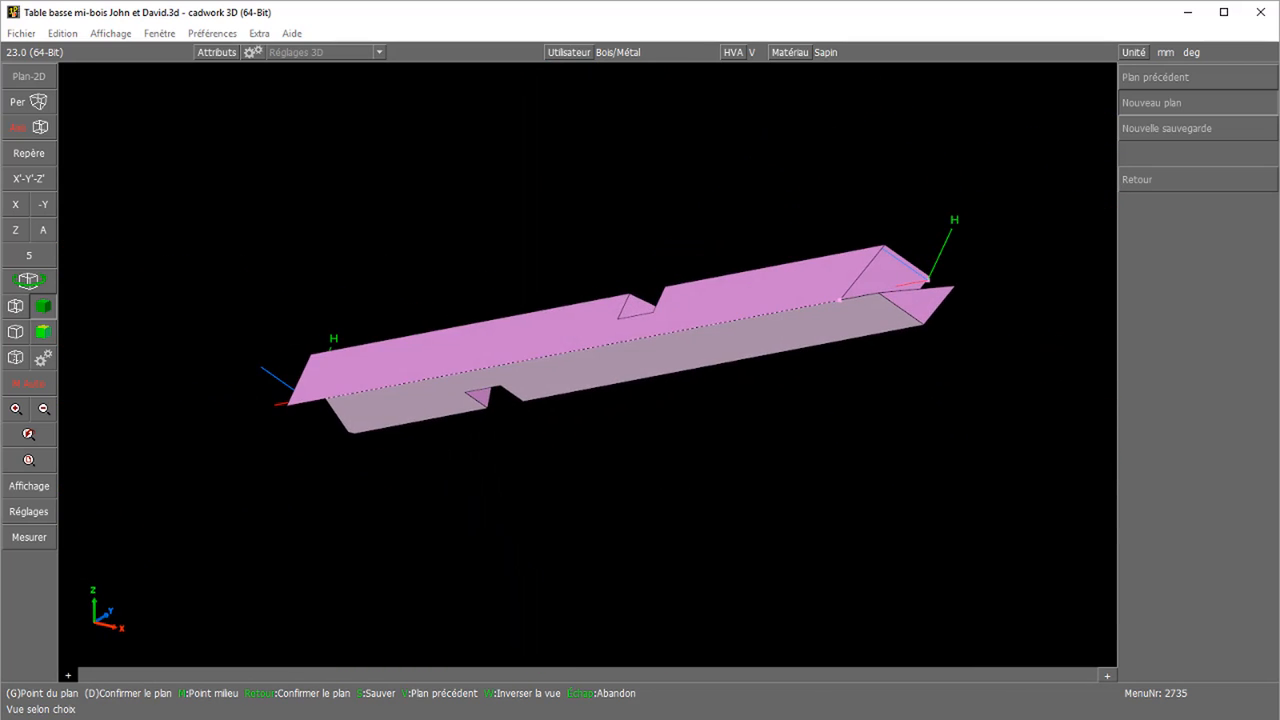
pyautogui.rightClick(555, 372)
pyautogui.middleClick(861, 486)
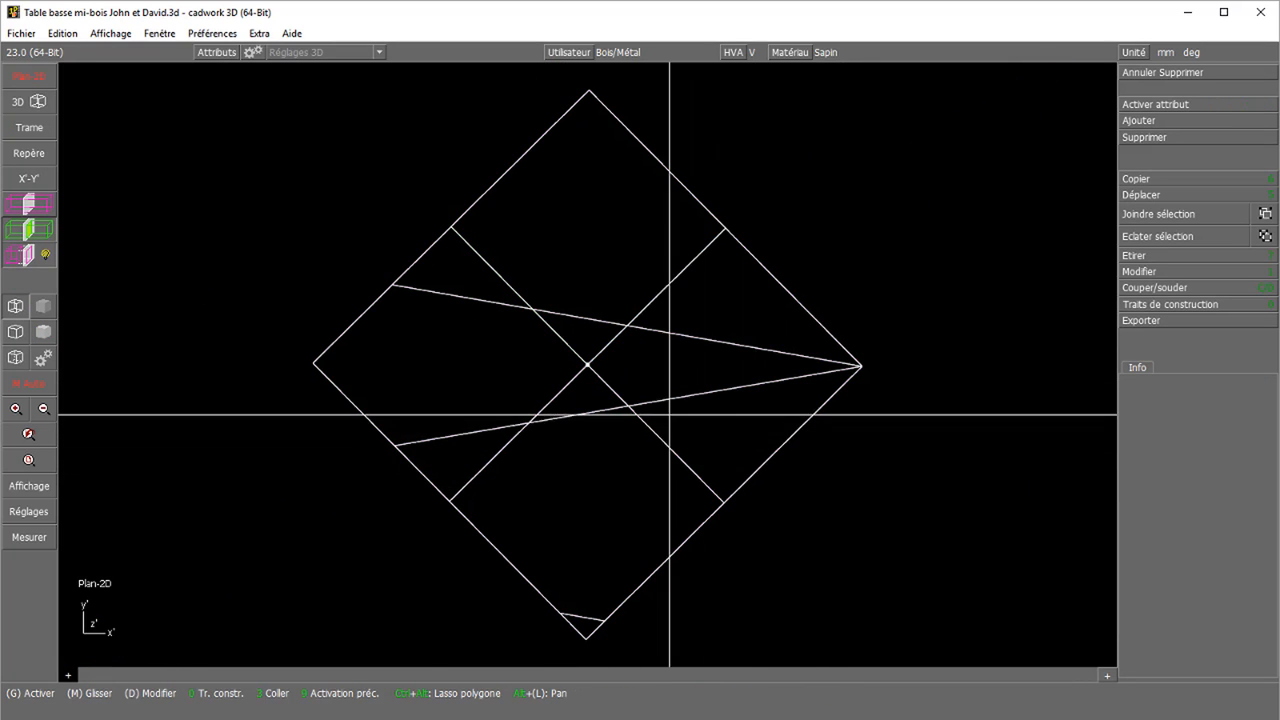
# Check the production list number of the beam shown in cross-section
pyautogui.scroll(-4, 548, 338)
pyautogui.scroll(2, 490, 318)
pyautogui.click(636, 394)
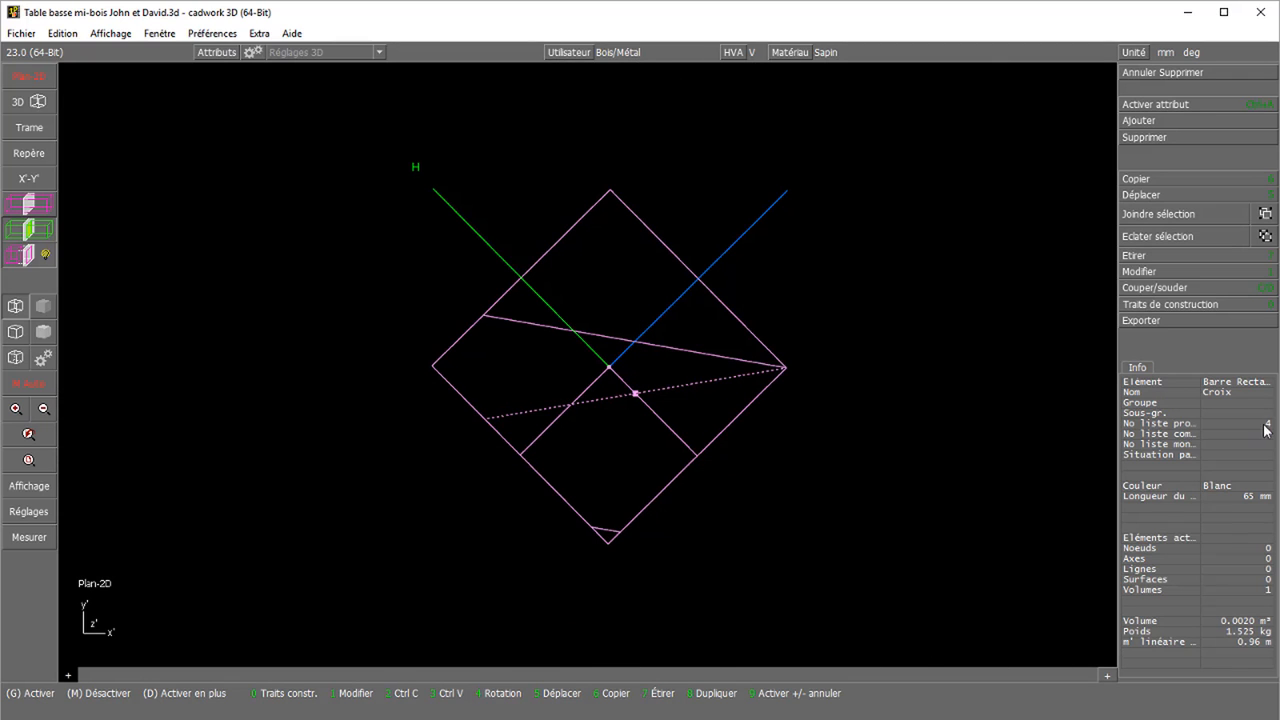
pyautogui.middleClick(800, 443)
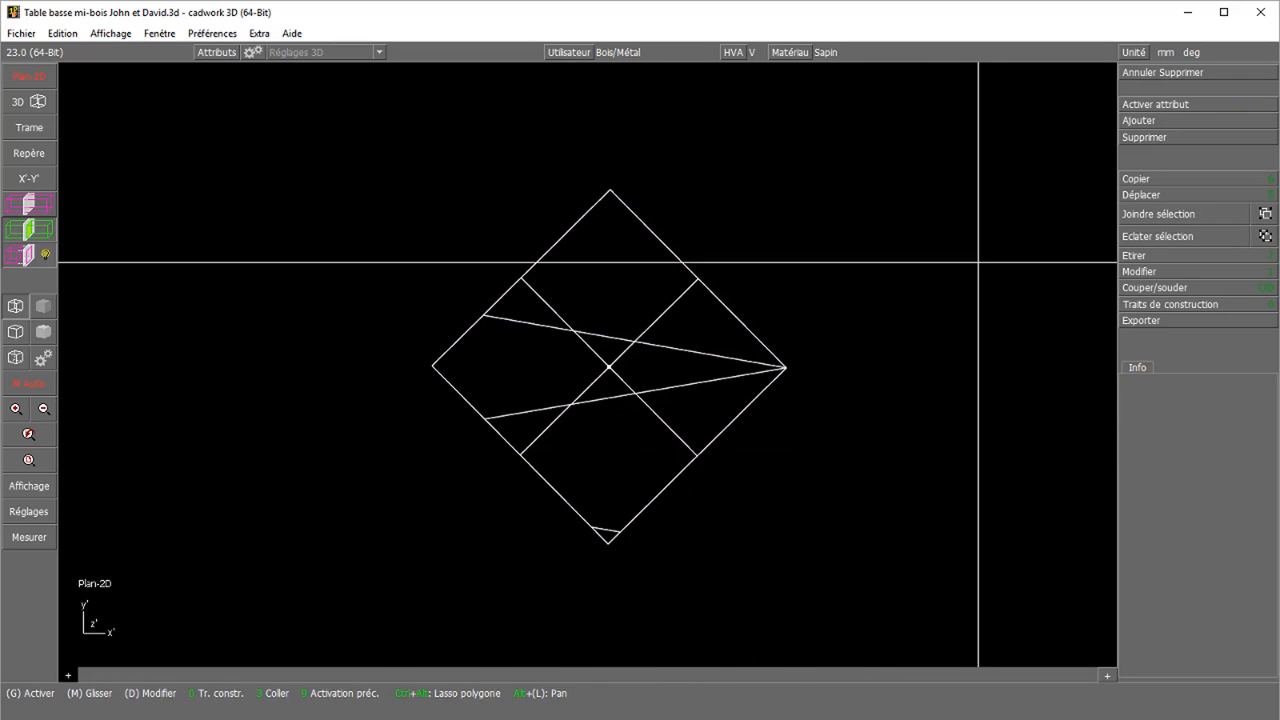
# Add a Coupe quelconque named P4 by tracing the four corners of the beam's square cross-section as a closed contour
pyautogui.click(1165, 119)
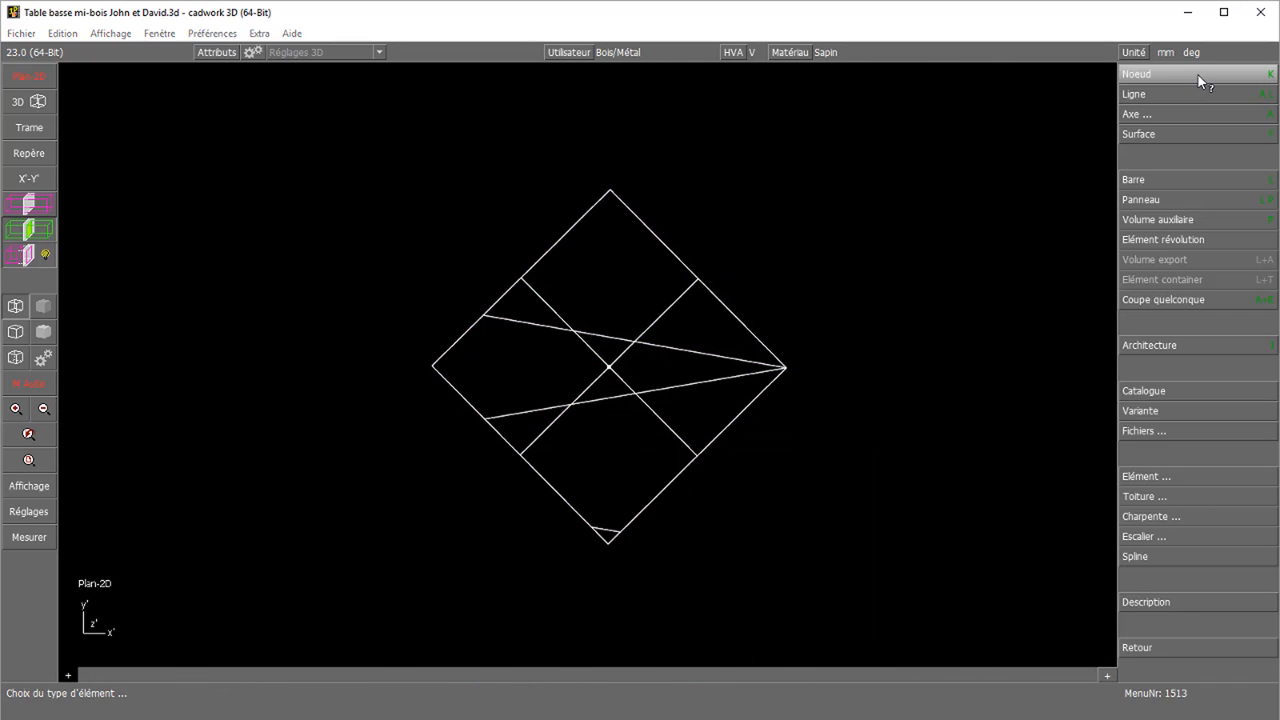
pyautogui.click(1184, 300)
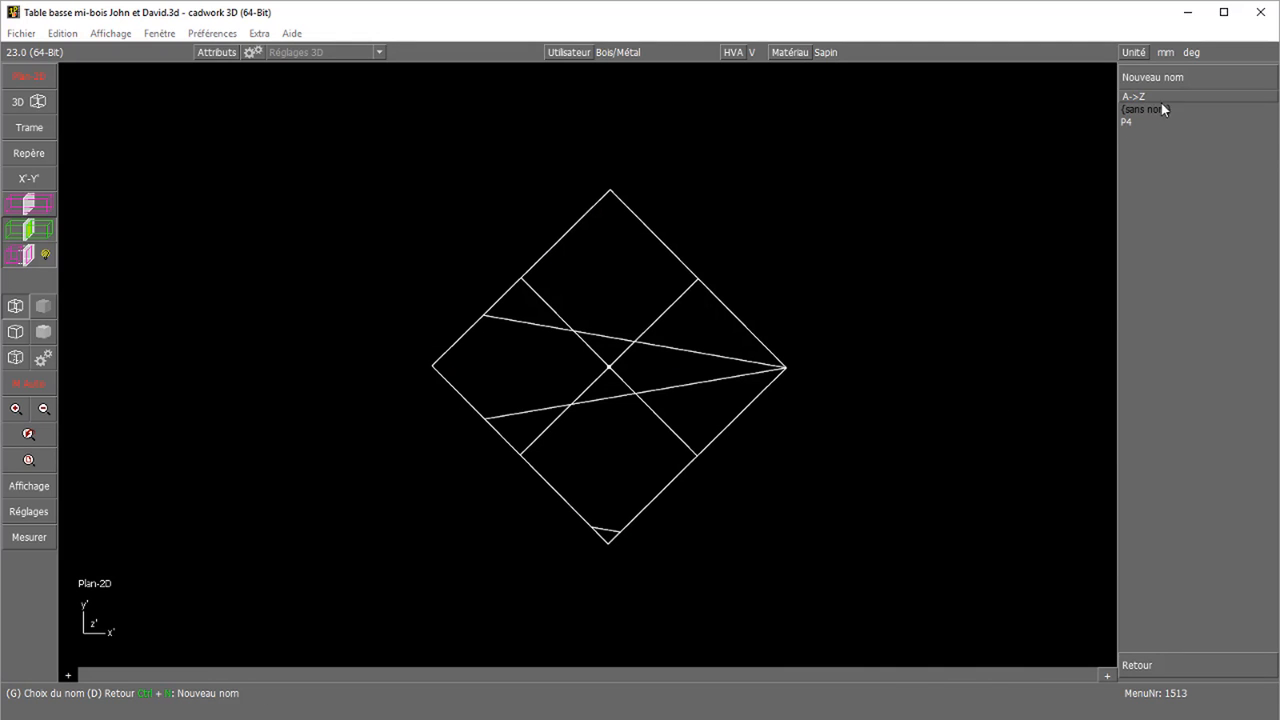
pyautogui.click(1140, 122)
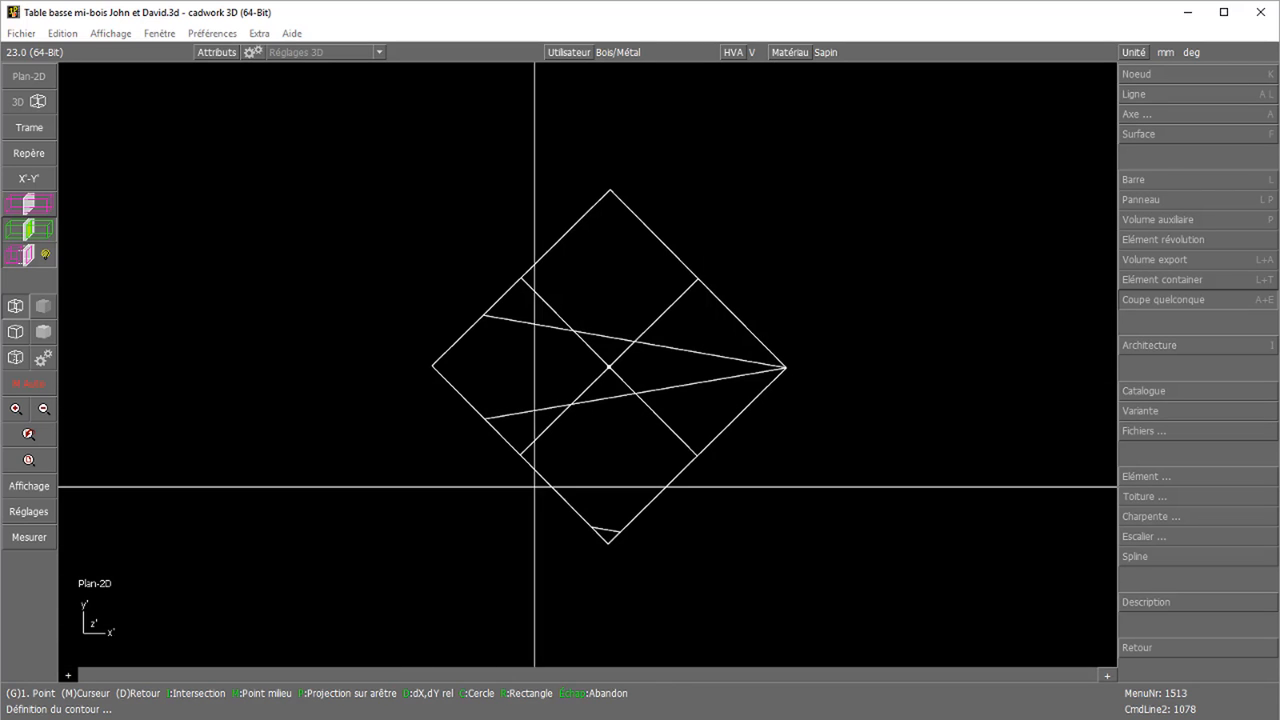
pyautogui.click(611, 189)
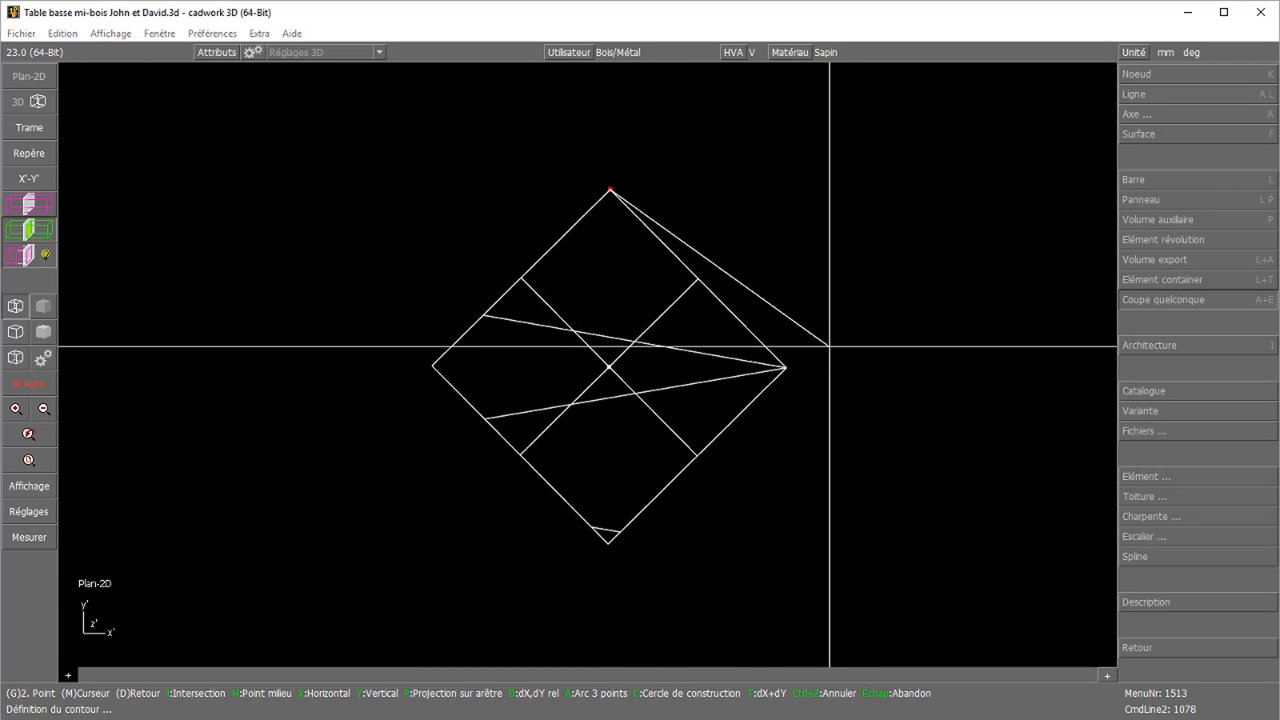
pyautogui.click(786, 368)
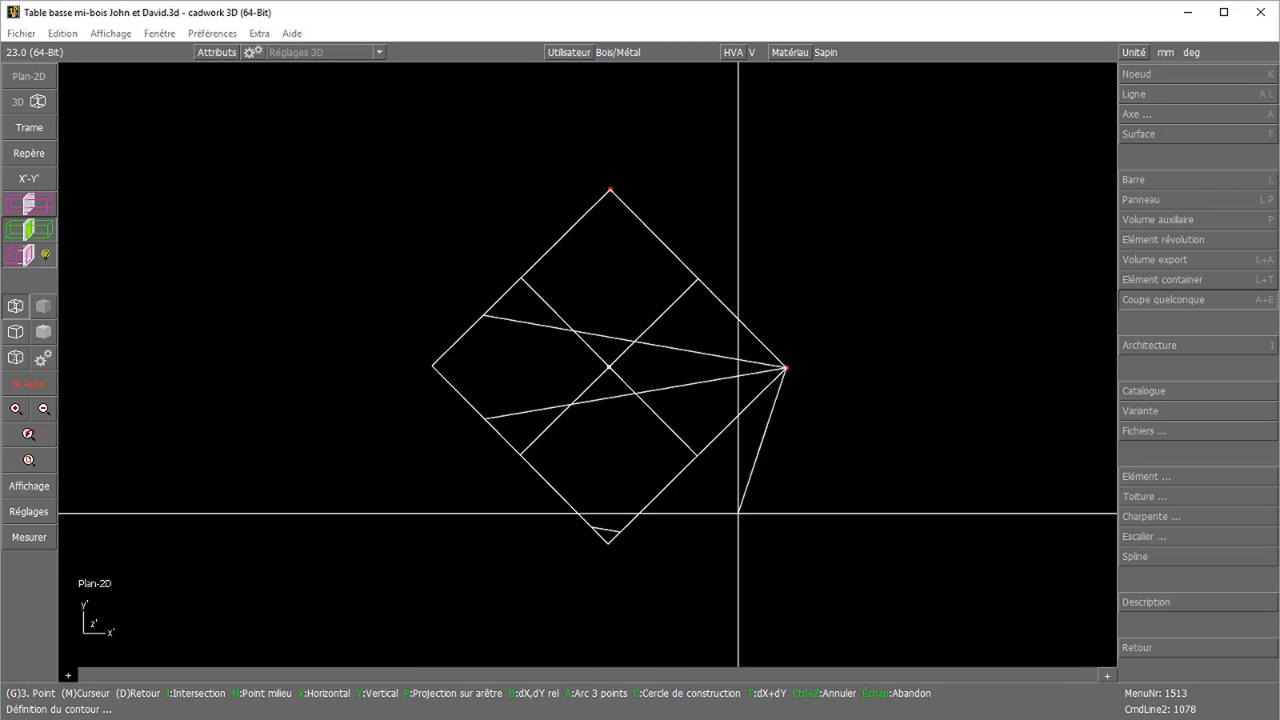
pyautogui.click(608, 544)
pyautogui.click(431, 367)
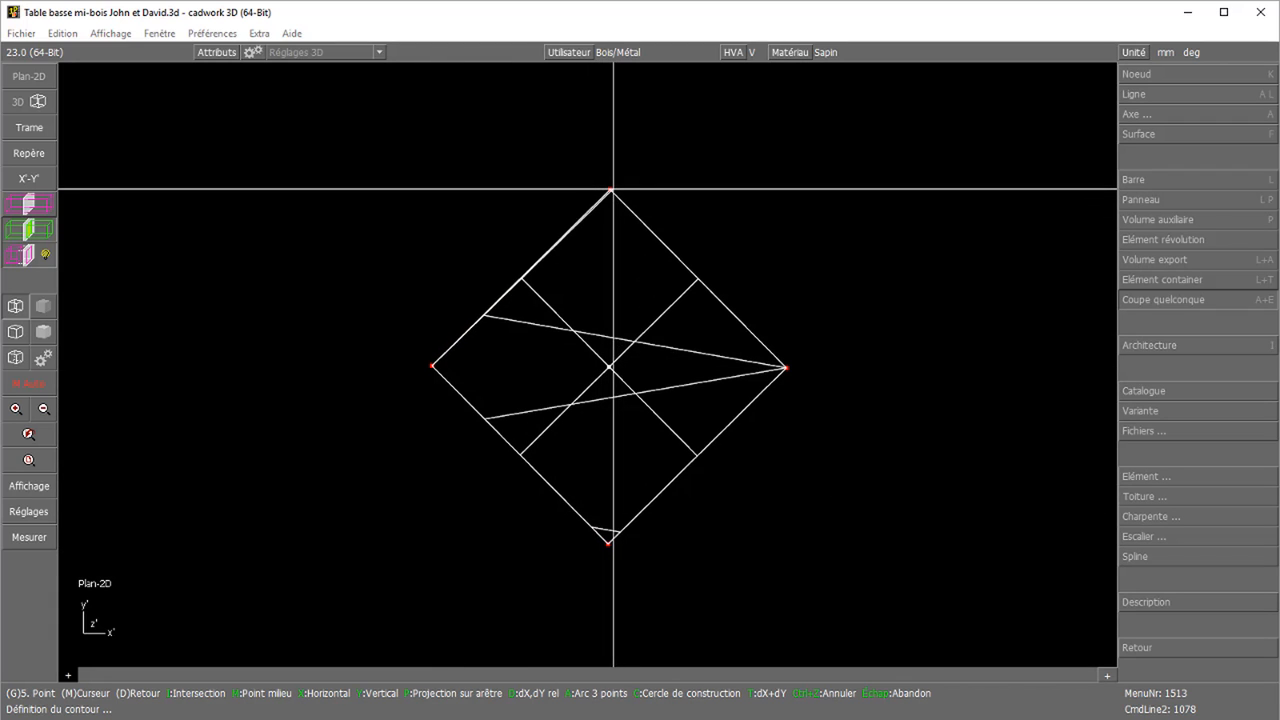
pyautogui.click(611, 189)
pyautogui.rightClick(813, 157)
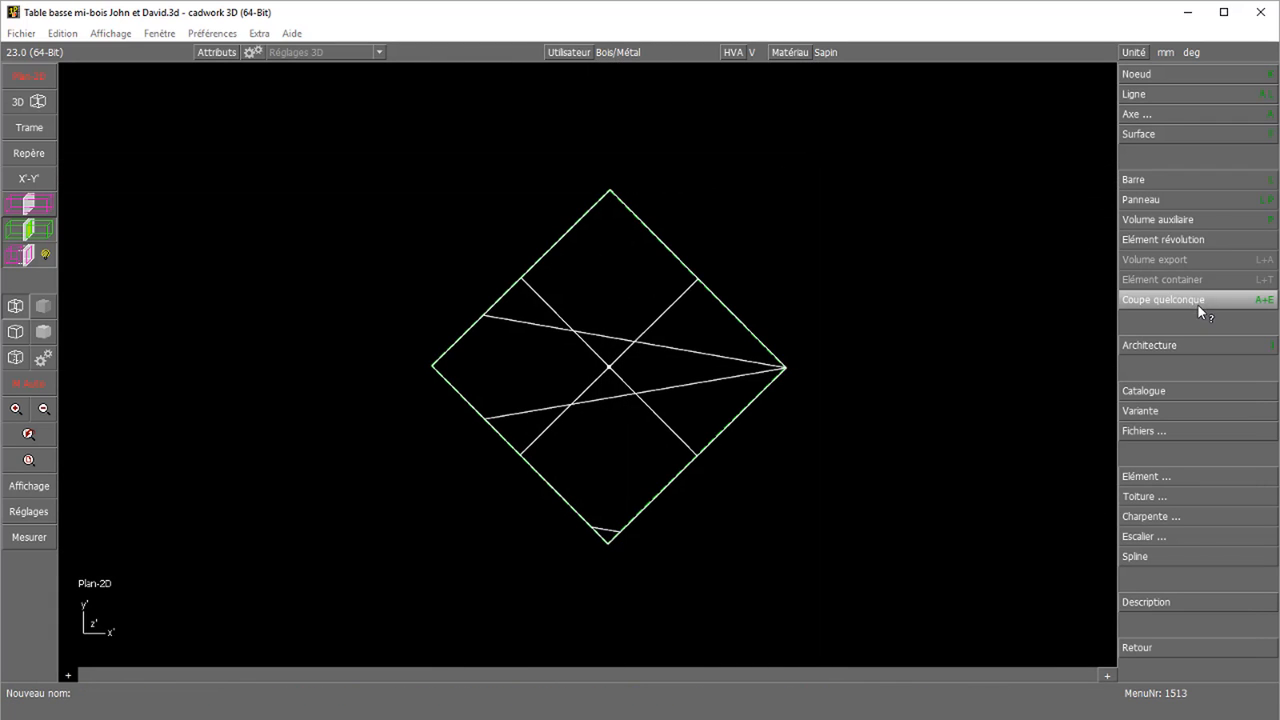
pyautogui.rightClick(1197, 305)
pyautogui.middleClick(588, 364)
pyautogui.rightClick(595, 361)
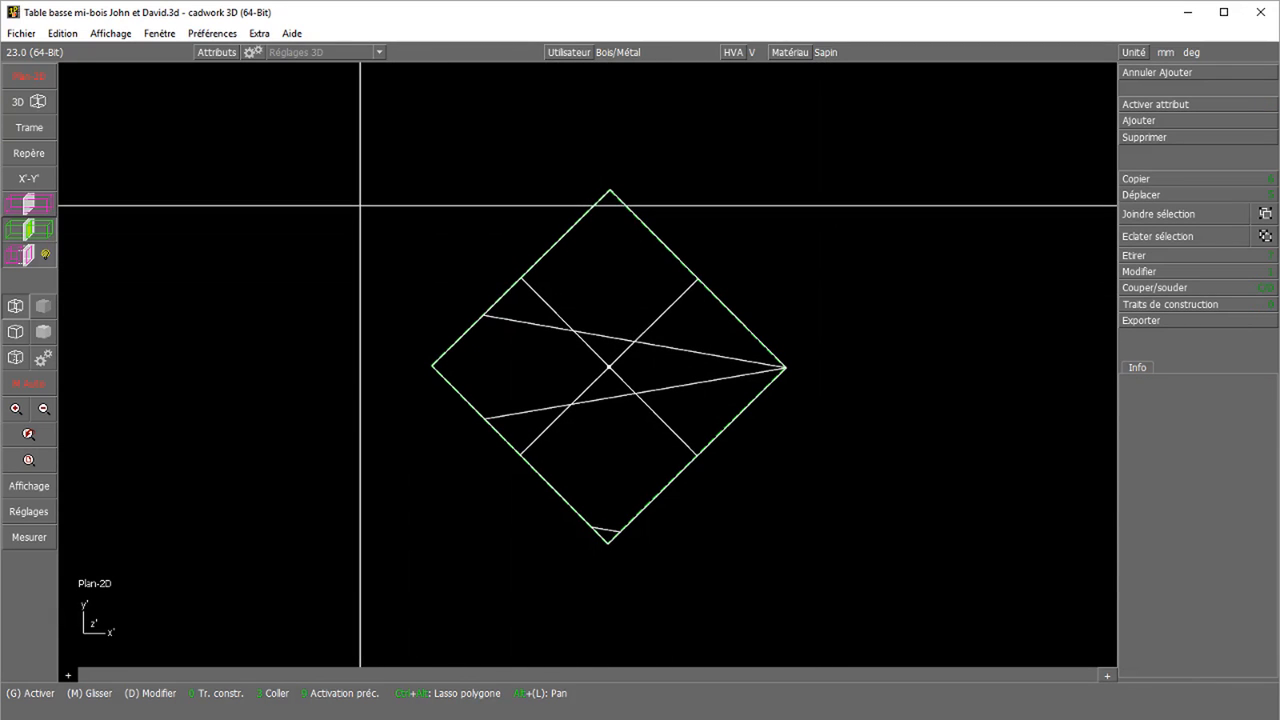
# Leave the 2D work plane for the 3D view and check the P4 contour on the beam in wireframe display
pyautogui.click(38, 102)
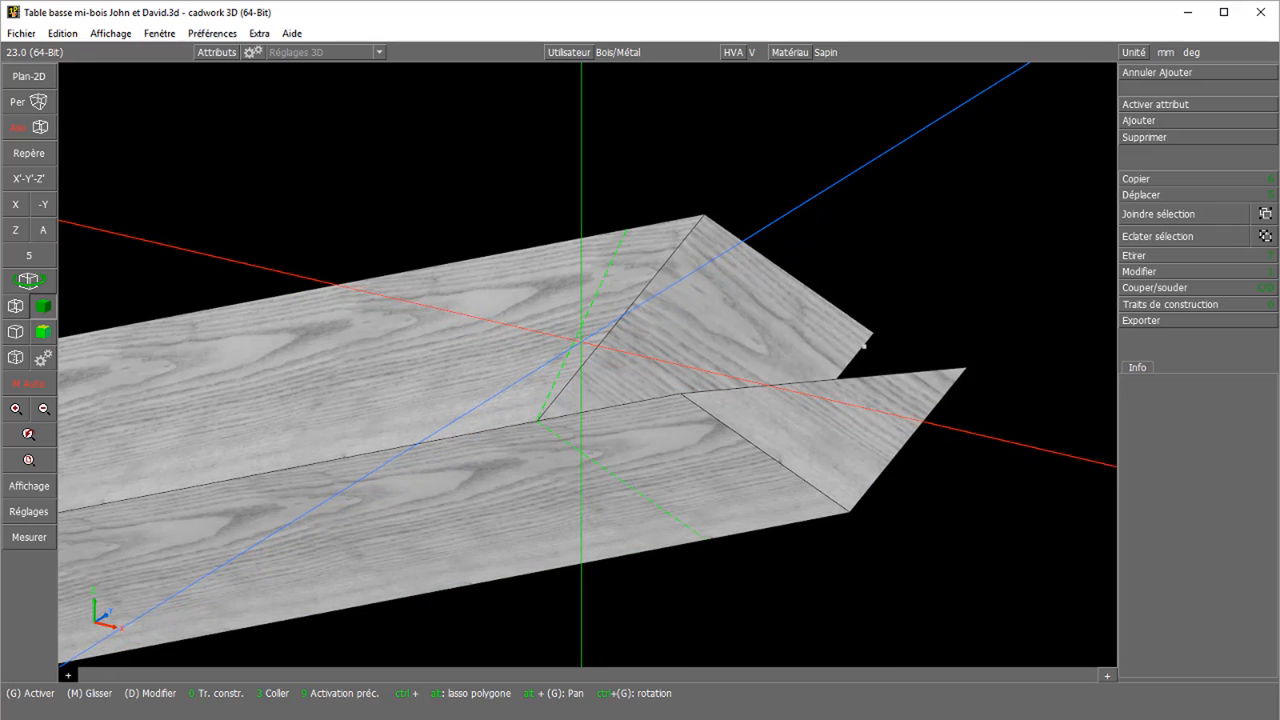
pyautogui.click(584, 318)
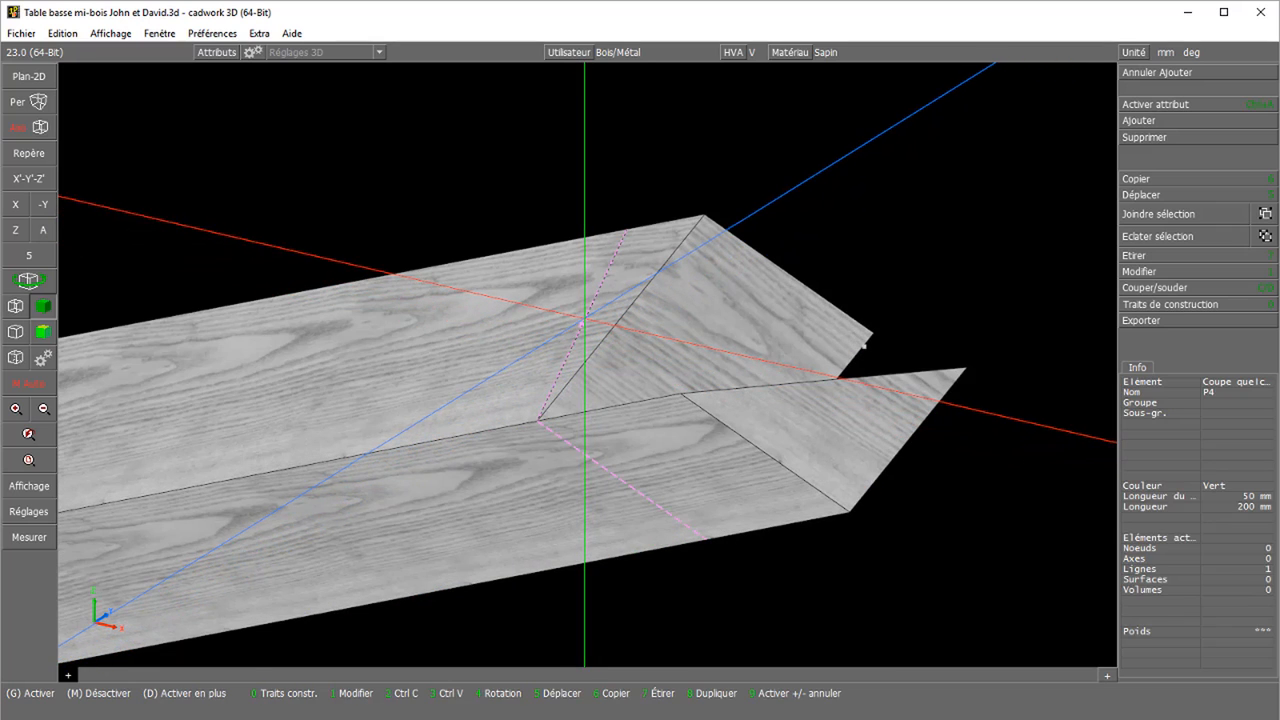
pyautogui.click(10, 310)
pyautogui.middleClick(437, 260)
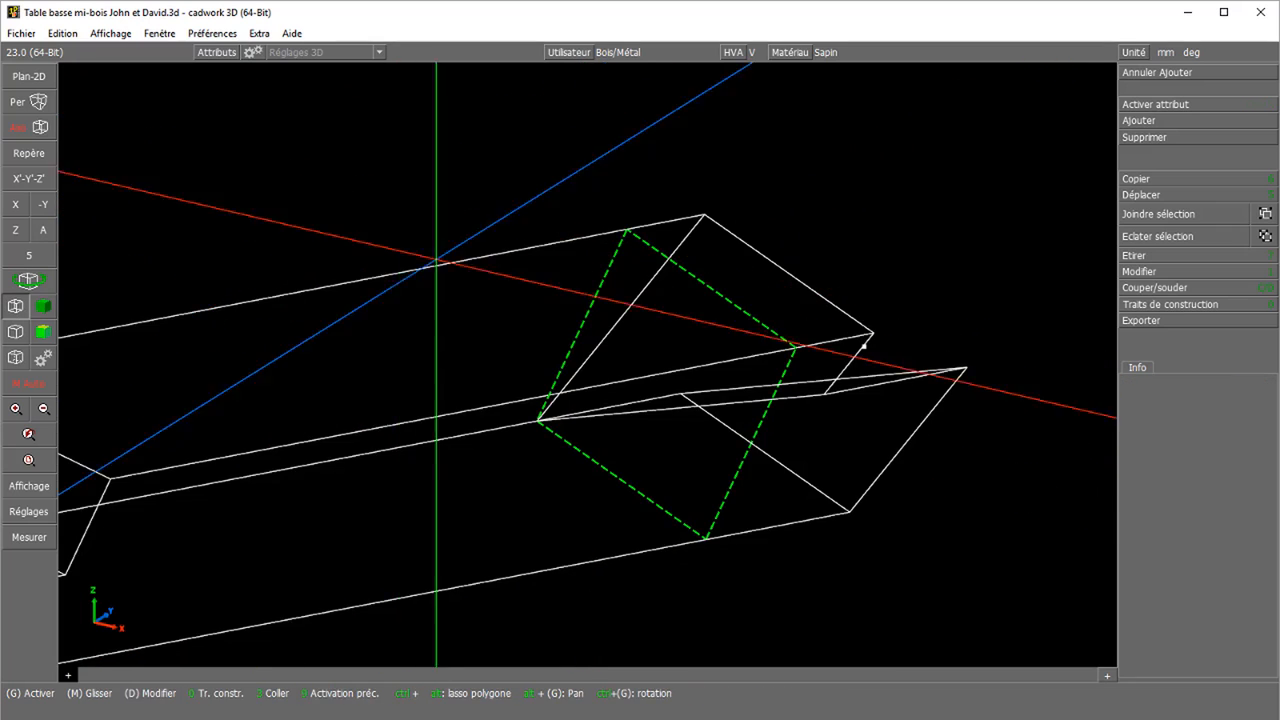
pyautogui.scroll(-5, 692, 430)
pyautogui.scroll(5, 815, 470)
pyautogui.moveTo(684, 287); pyautogui.dragTo(703, 320, button='middle')
# Activate the P4 section and export it as a Coupe quelconque in shaded display to clipboard 1
pyautogui.click(407, 282)
pyautogui.scroll(-8, 631, 382)
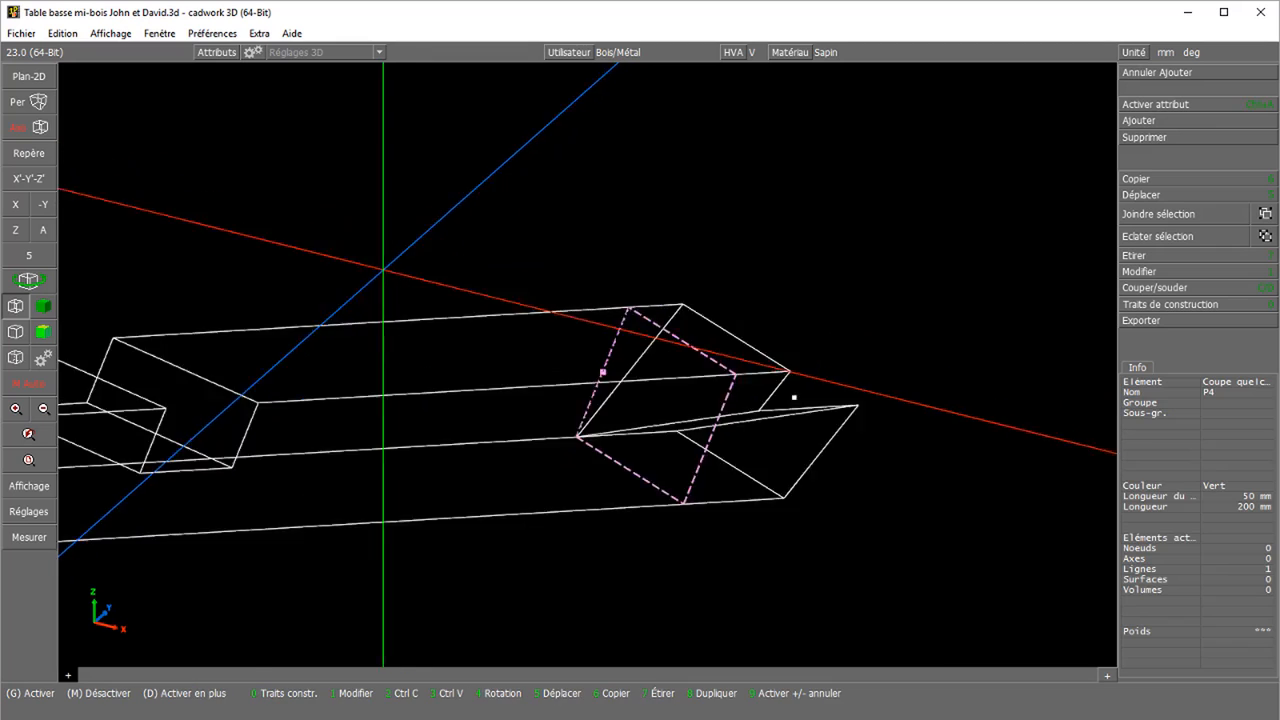
pyautogui.scroll(3, 152, 420)
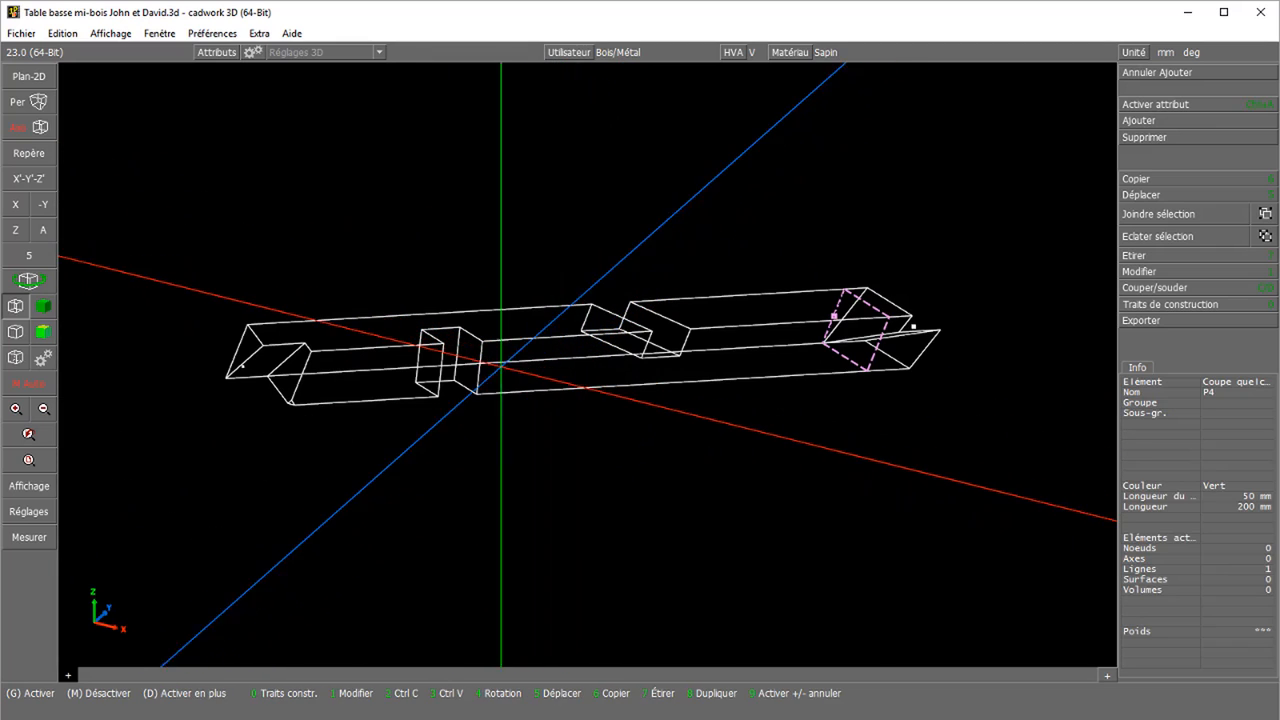
pyautogui.click(15, 333)
pyautogui.click(43, 309)
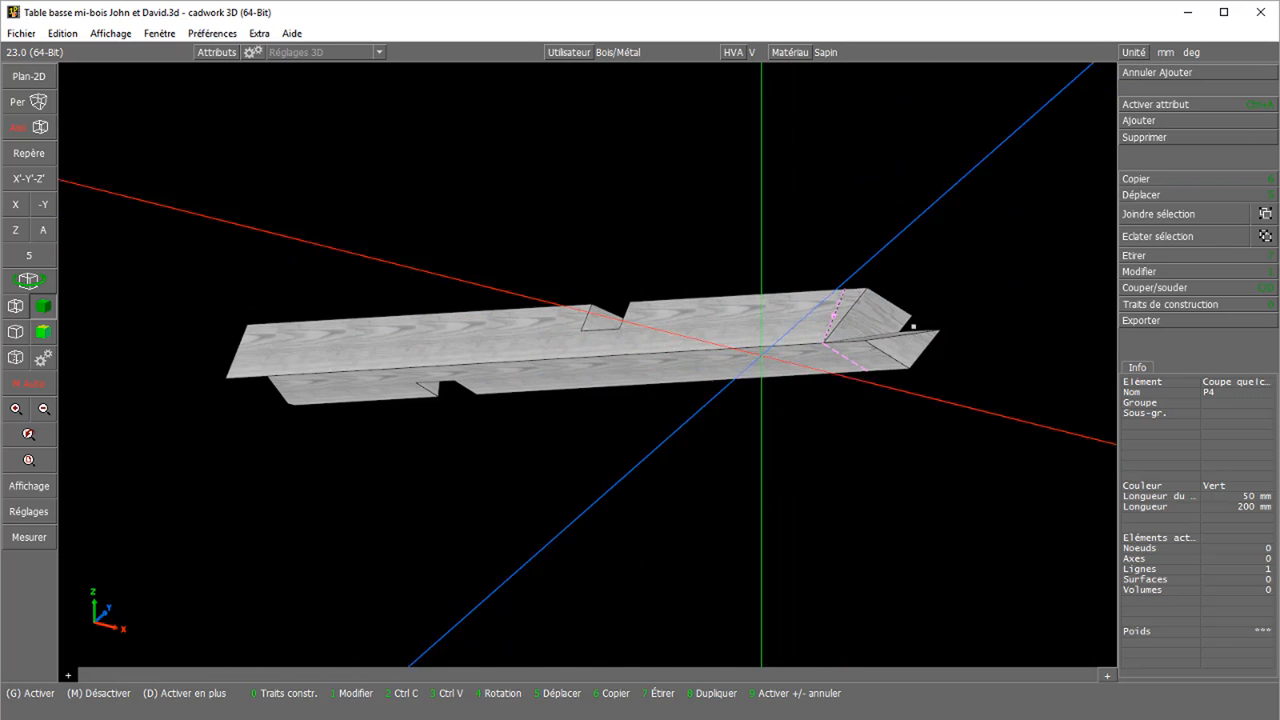
pyautogui.click(1181, 325)
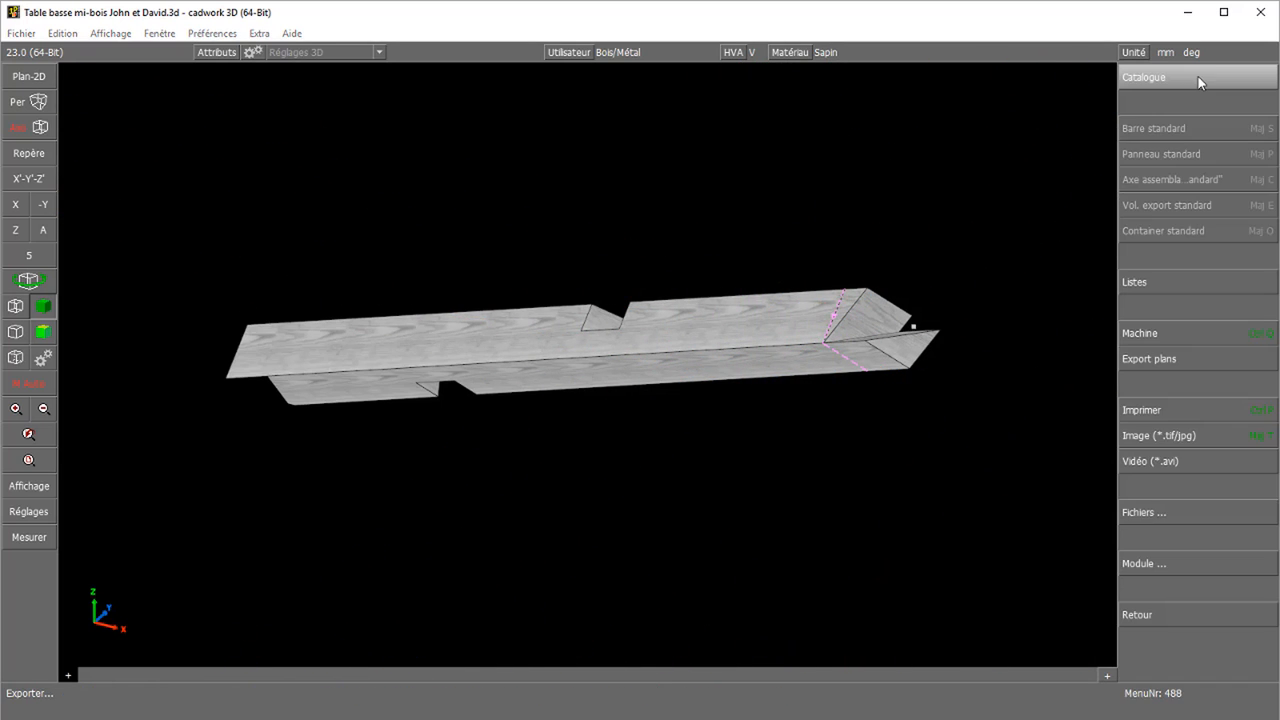
pyautogui.click(1176, 364)
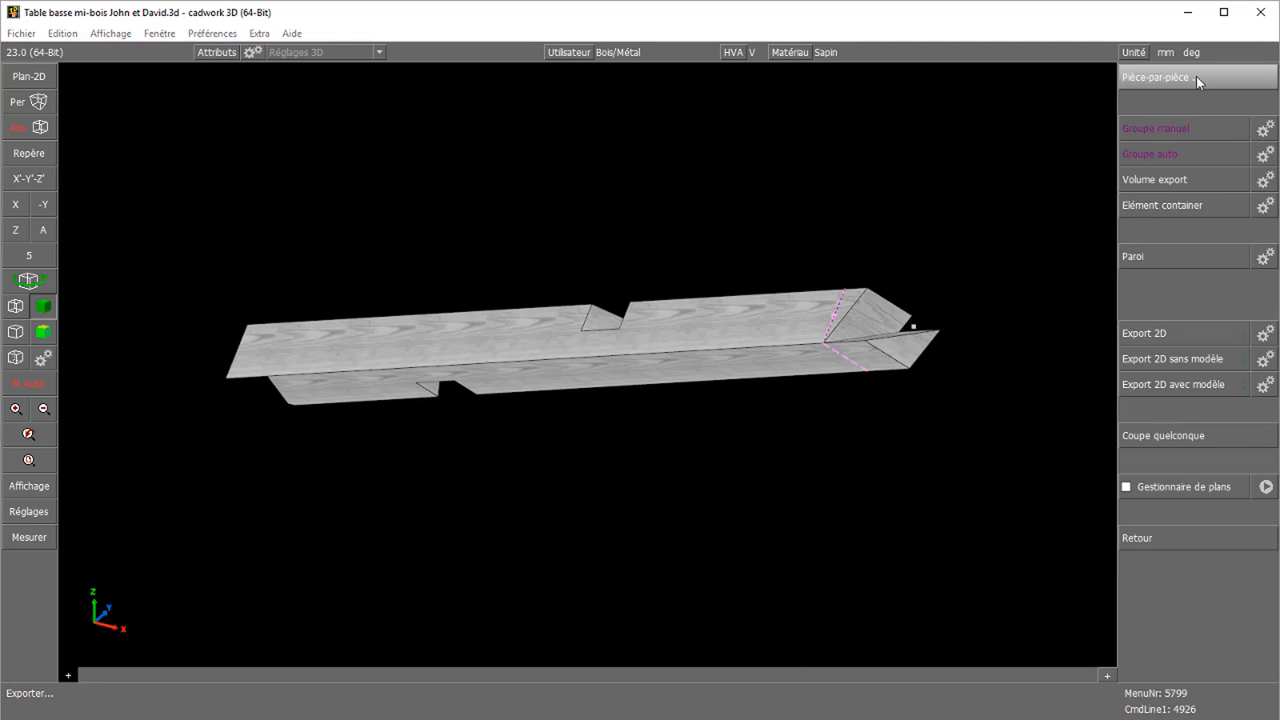
pyautogui.click(1187, 438)
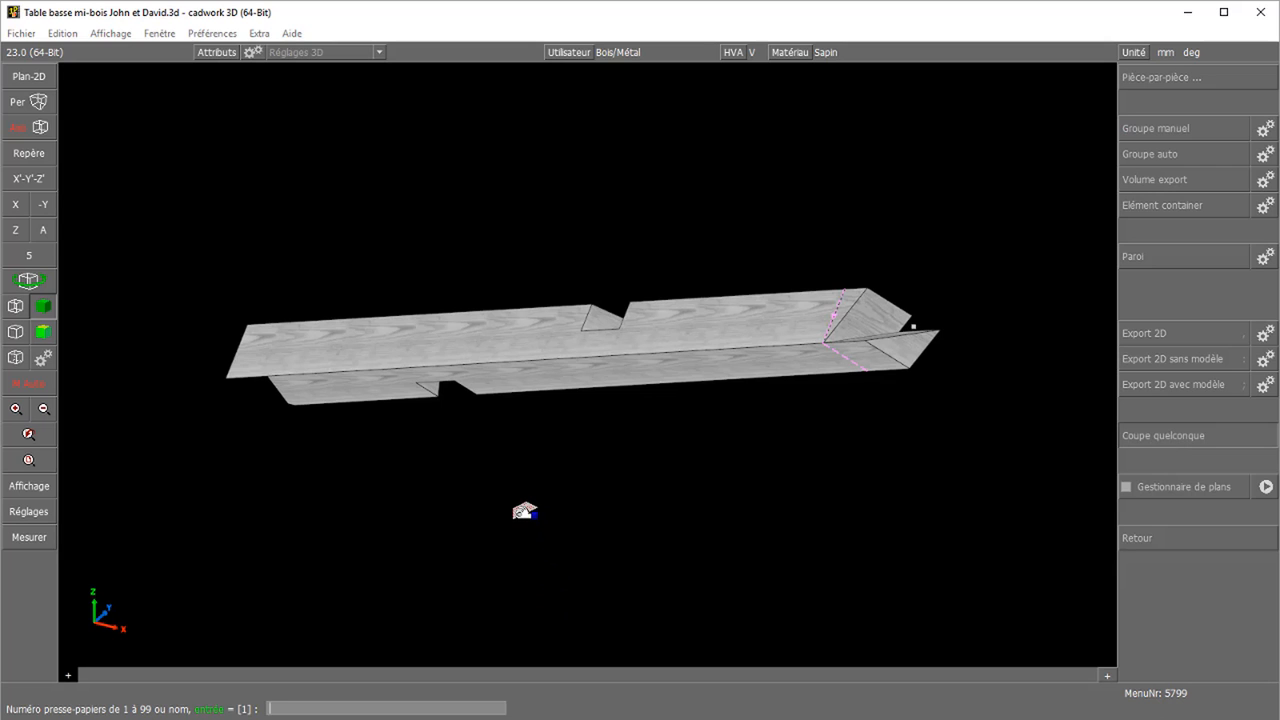
pyautogui.press('Return')
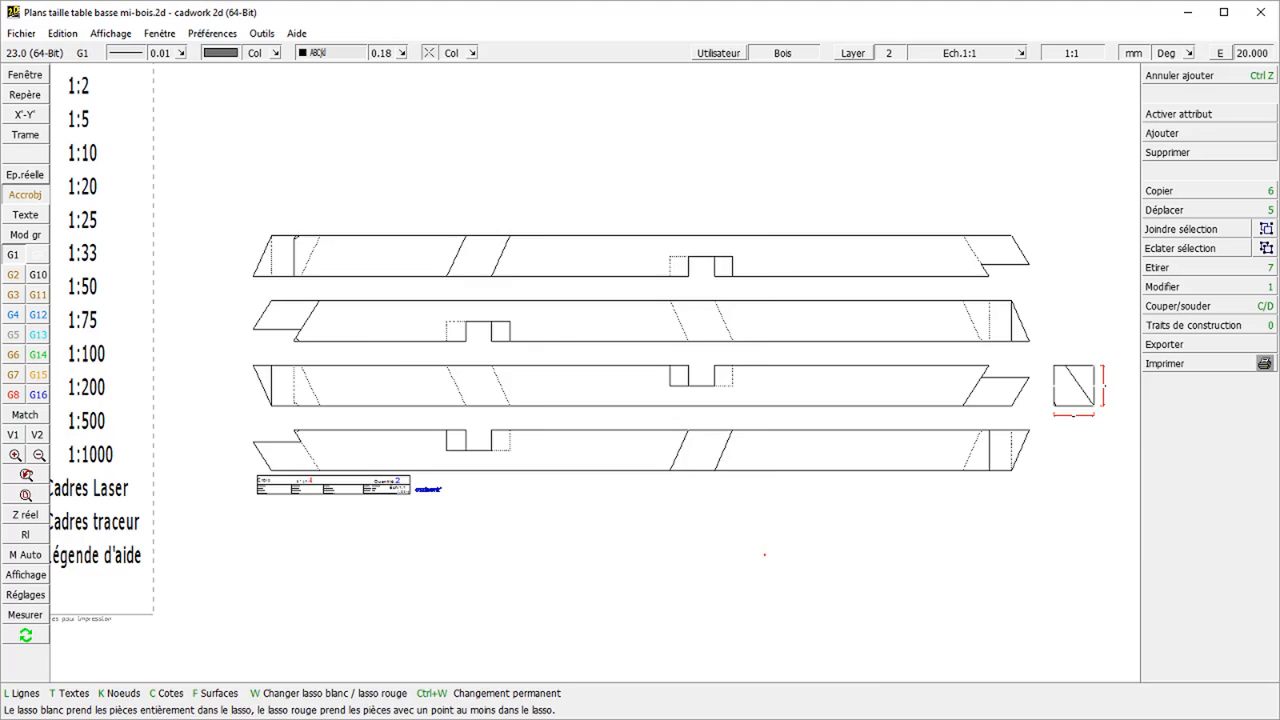
# In cadwork 2d, paste clipboard 1, rotate it 90° and place it above the Croix beam's four views
pyautogui.scroll(-3, 656, 400)
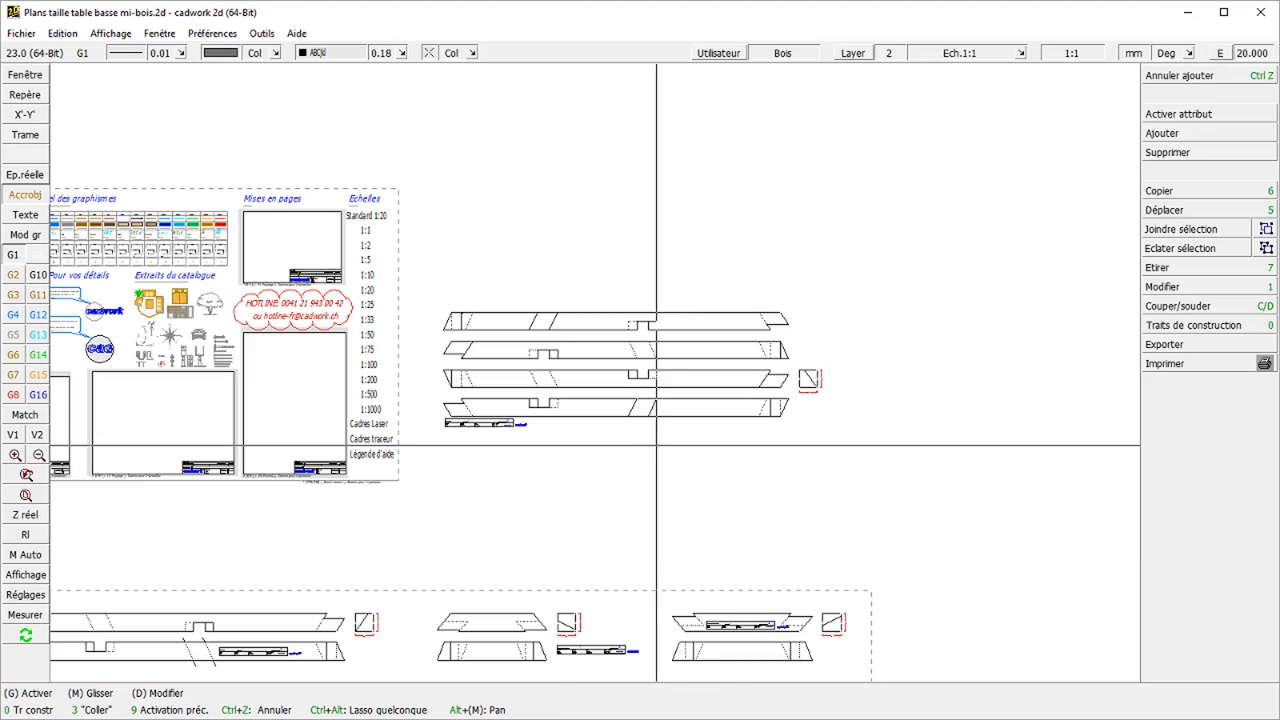
pyautogui.press('3')
pyautogui.press('Return')
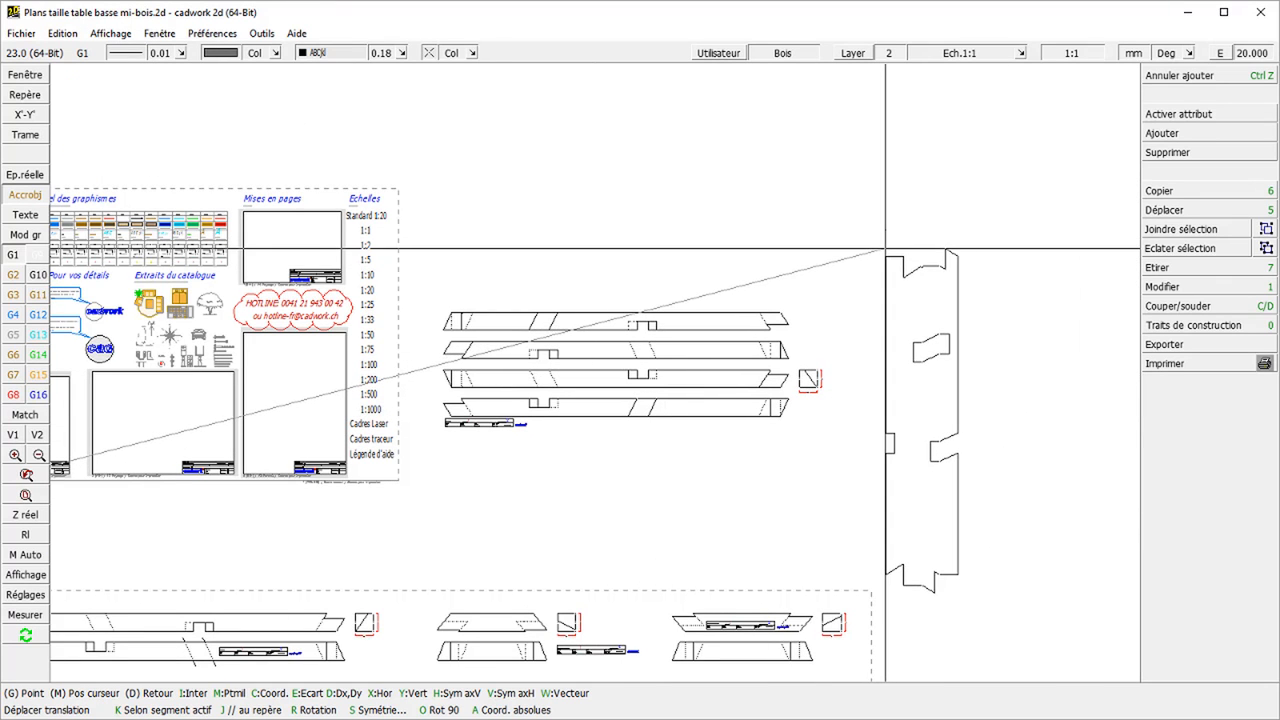
pyautogui.press('o')
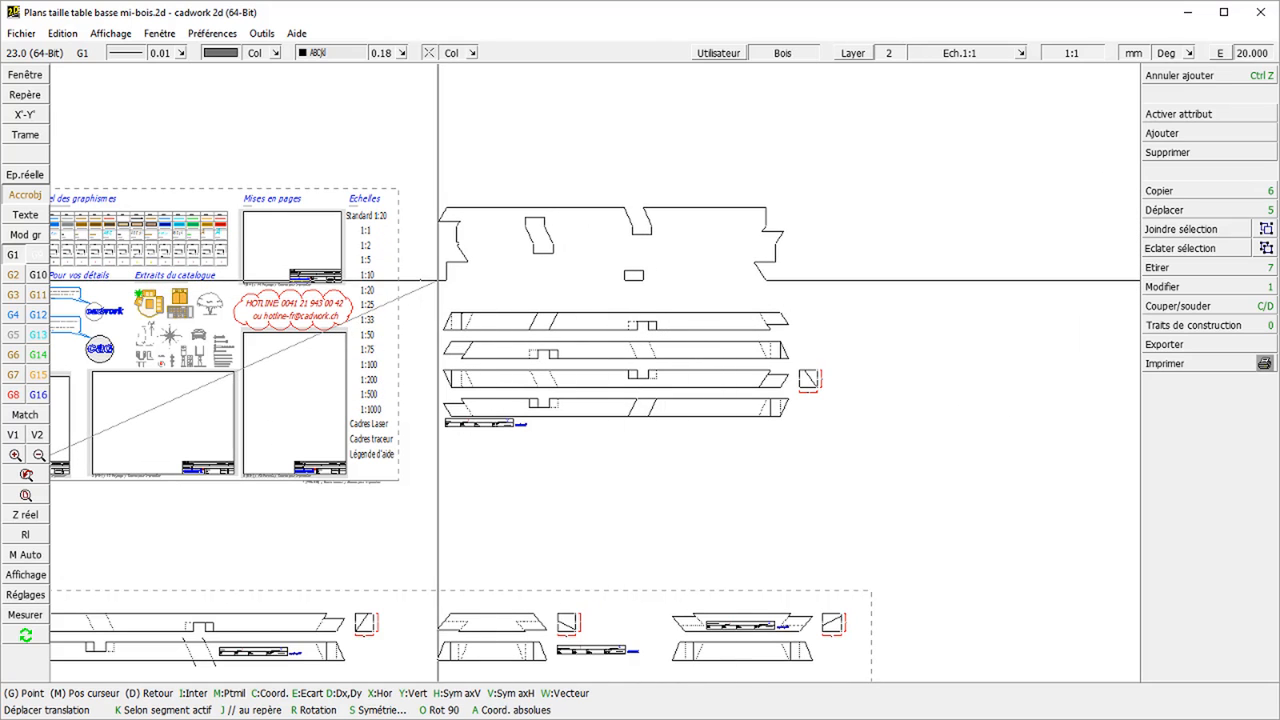
pyautogui.click(440, 280)
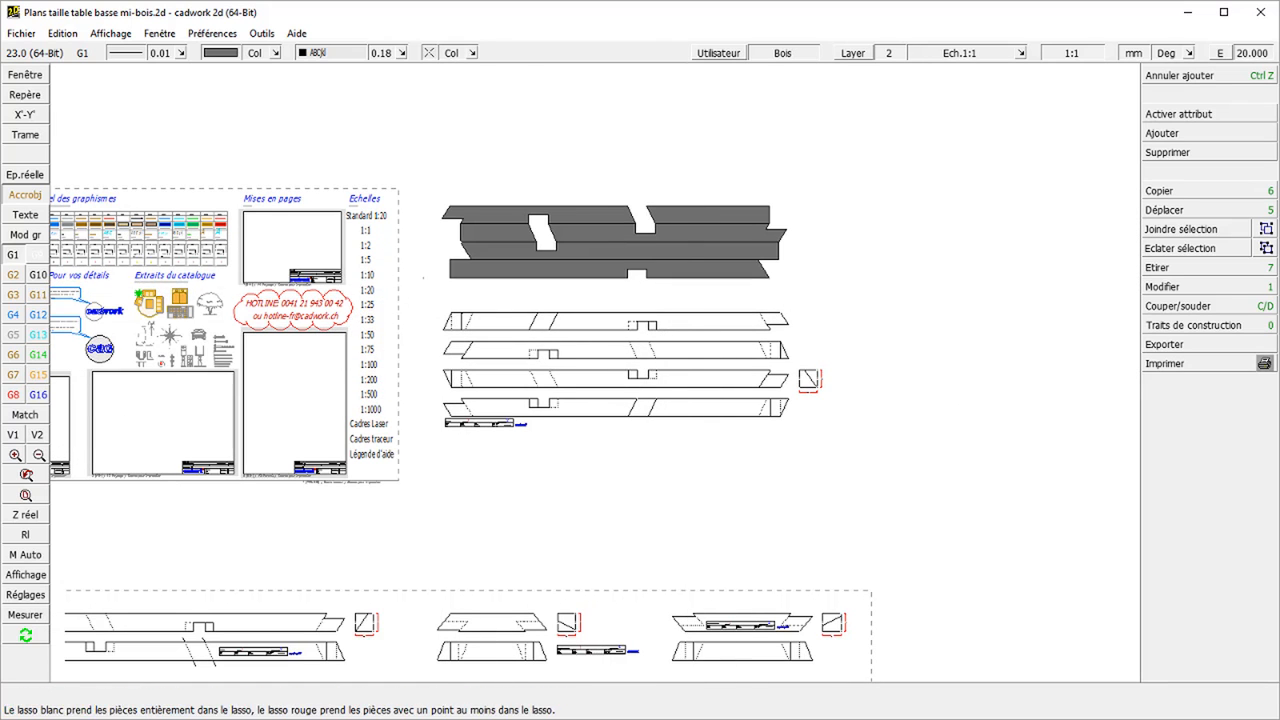
pyautogui.scroll(3, 617, 254)
pyautogui.scroll(-1, 595, 374)
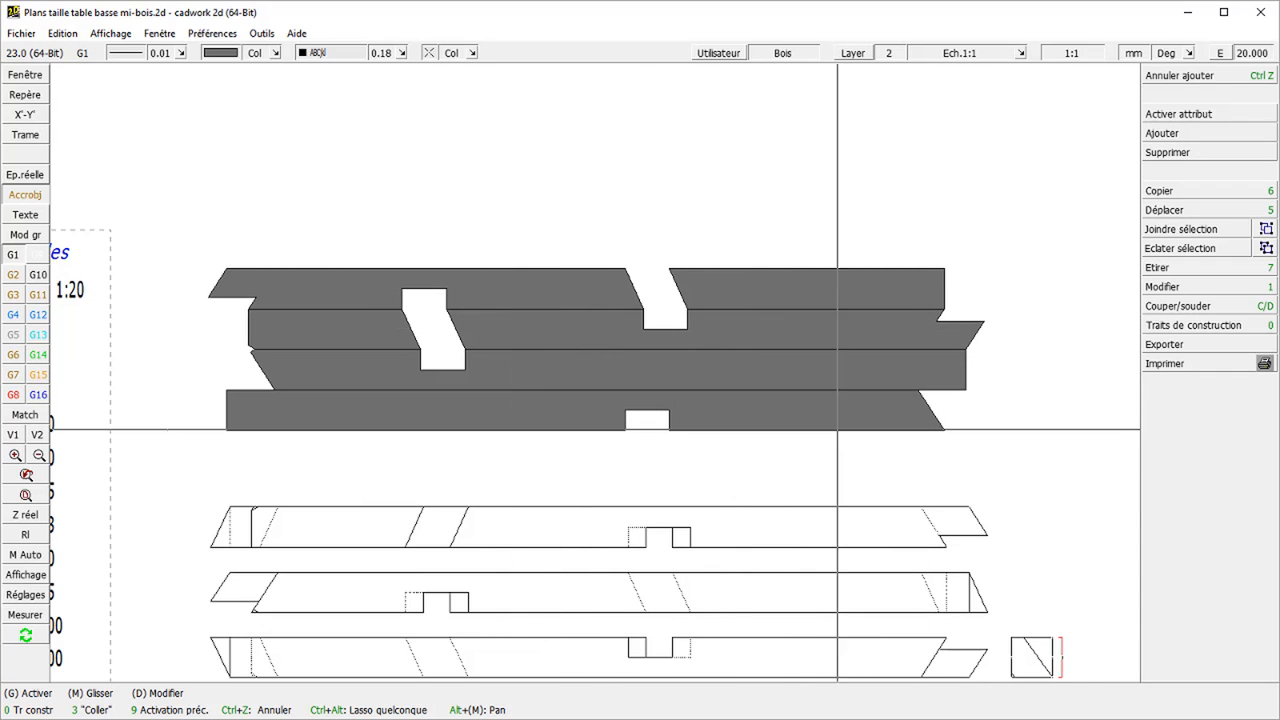
# Switch back to cadwork 3D and export the P4 Coupe quelconque to clipboard 1 in hidden-line display
pyautogui.click(1216, 446)
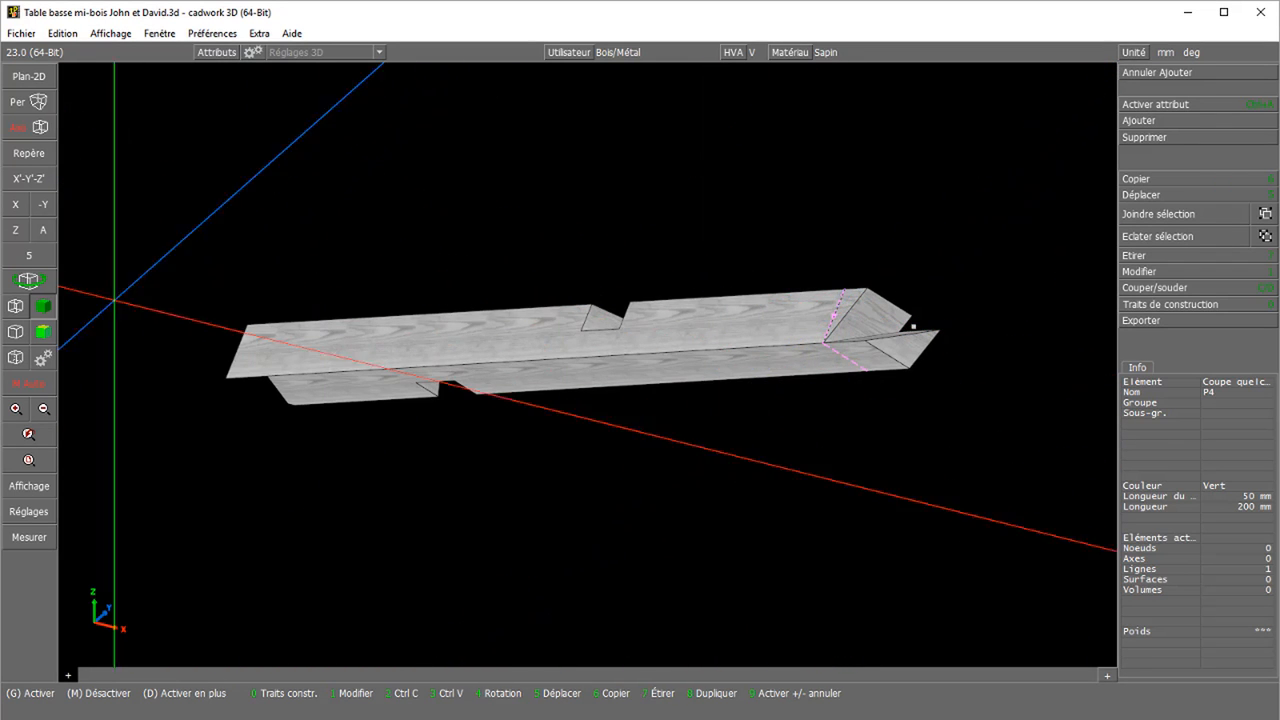
pyautogui.click(15, 337)
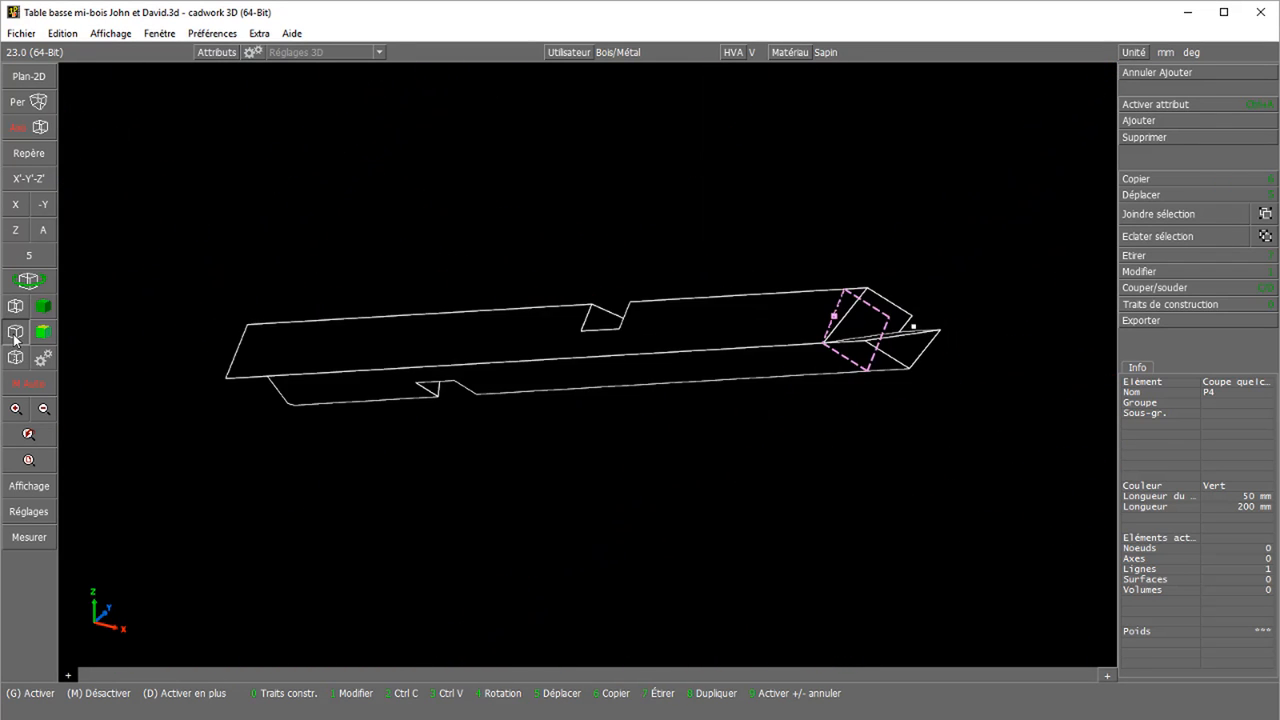
pyautogui.click(1205, 321)
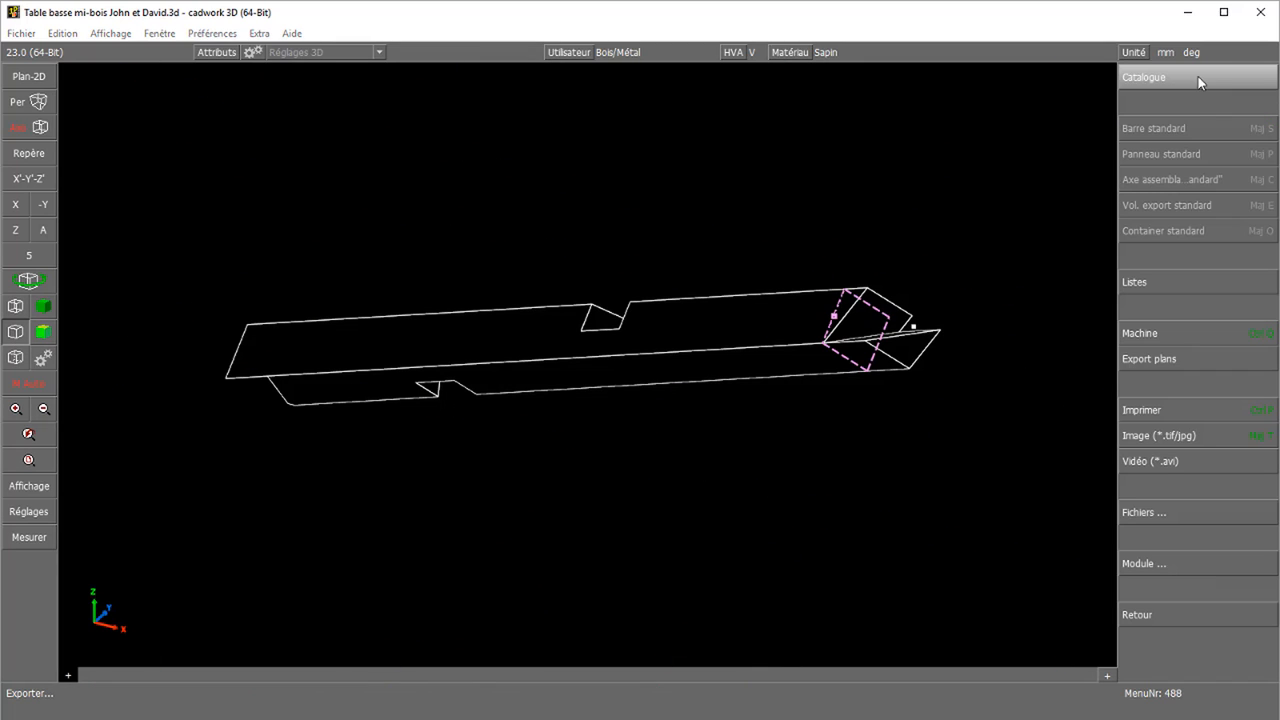
pyautogui.click(1187, 362)
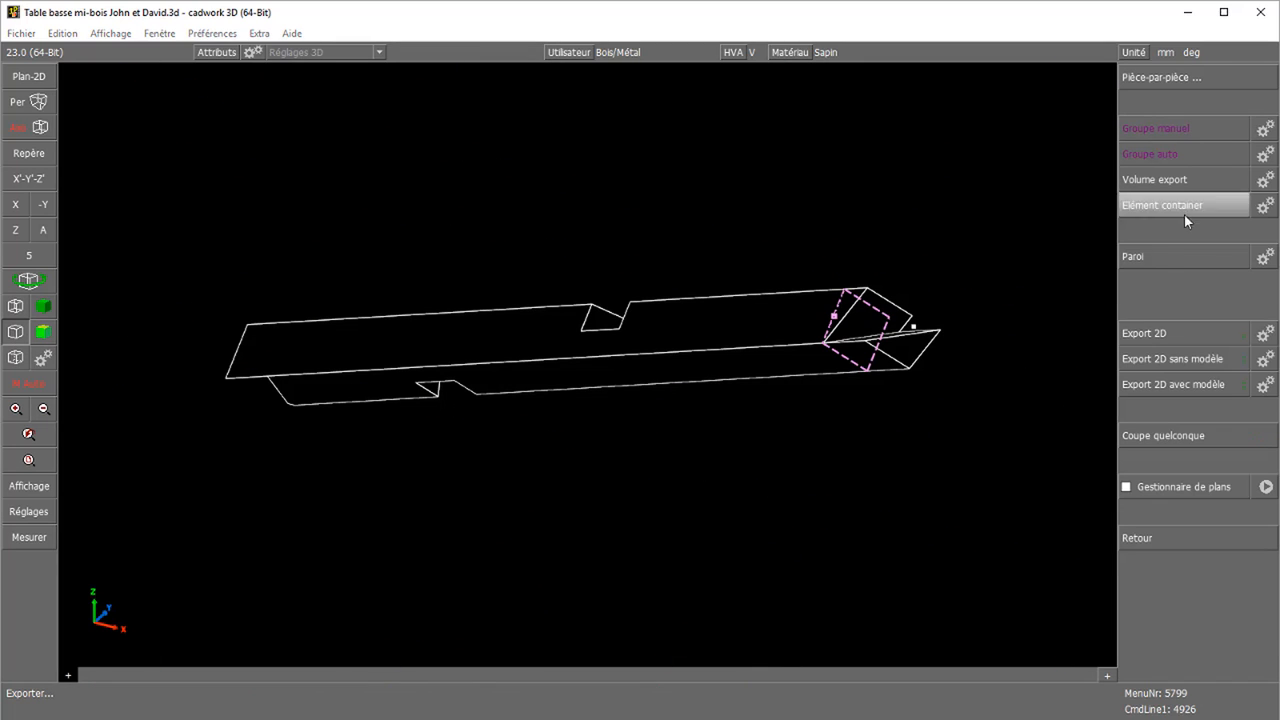
pyautogui.click(1184, 438)
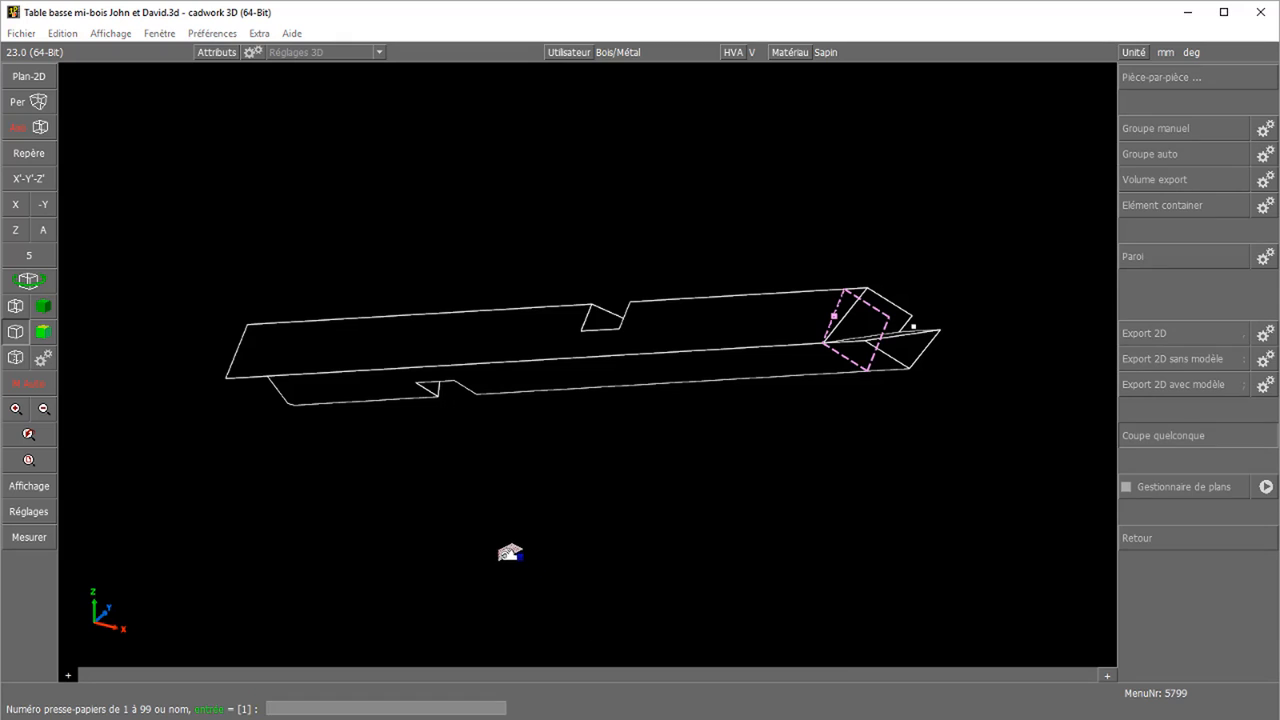
pyautogui.press('Return')
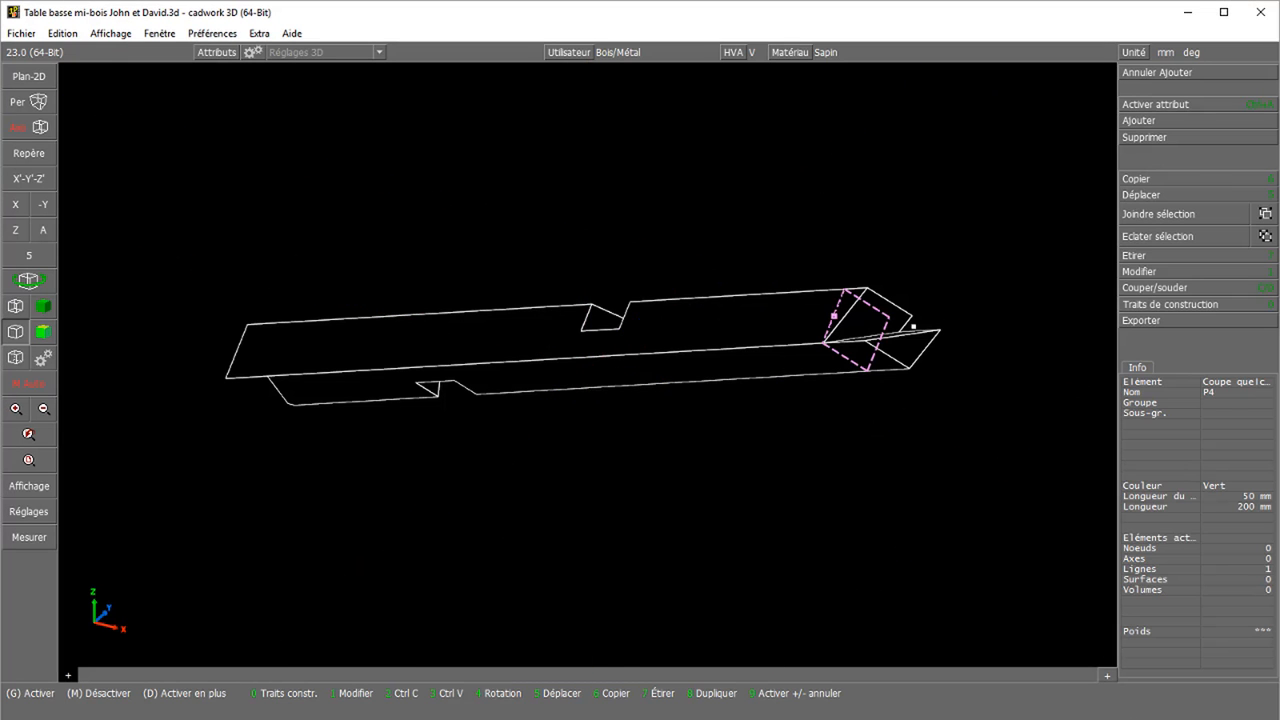
# Switch to cadwork 2d, paste clipboard 1 rotated 90° and place it above the shaded Croix beam drawing
pyautogui.hotkey('alt', 'Tab')
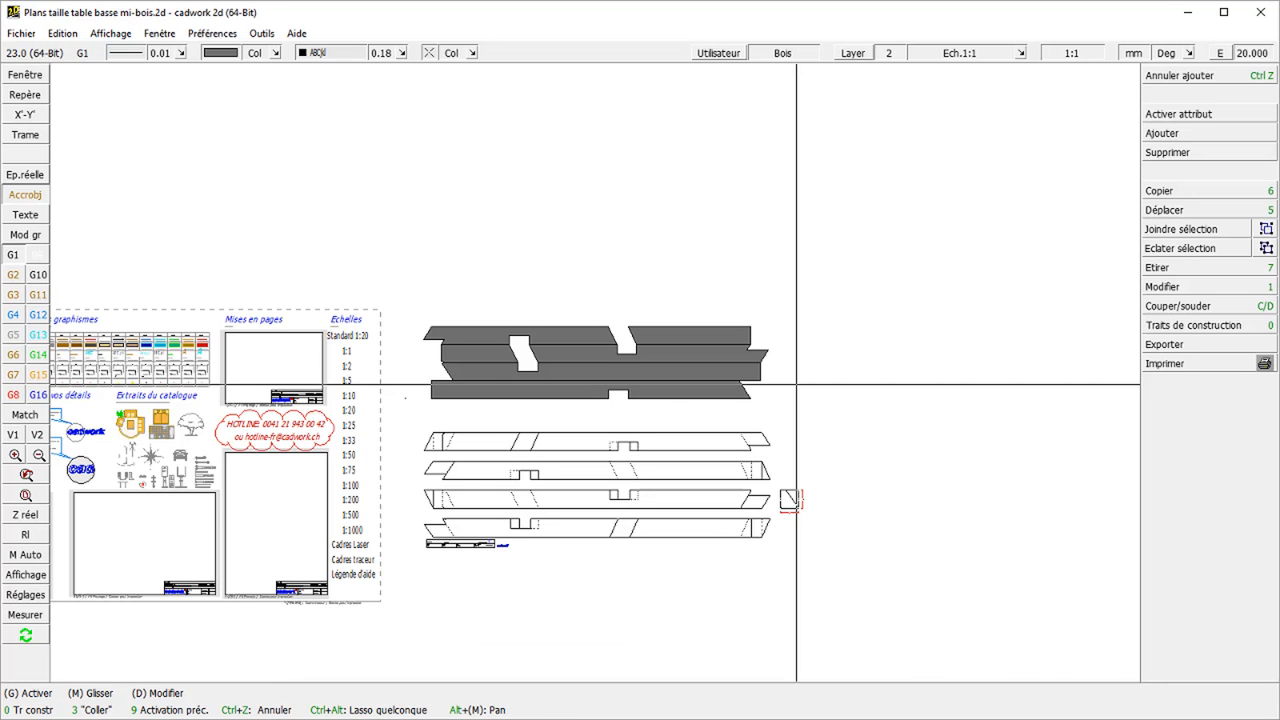
pyautogui.press('3')
pyautogui.press('Return')
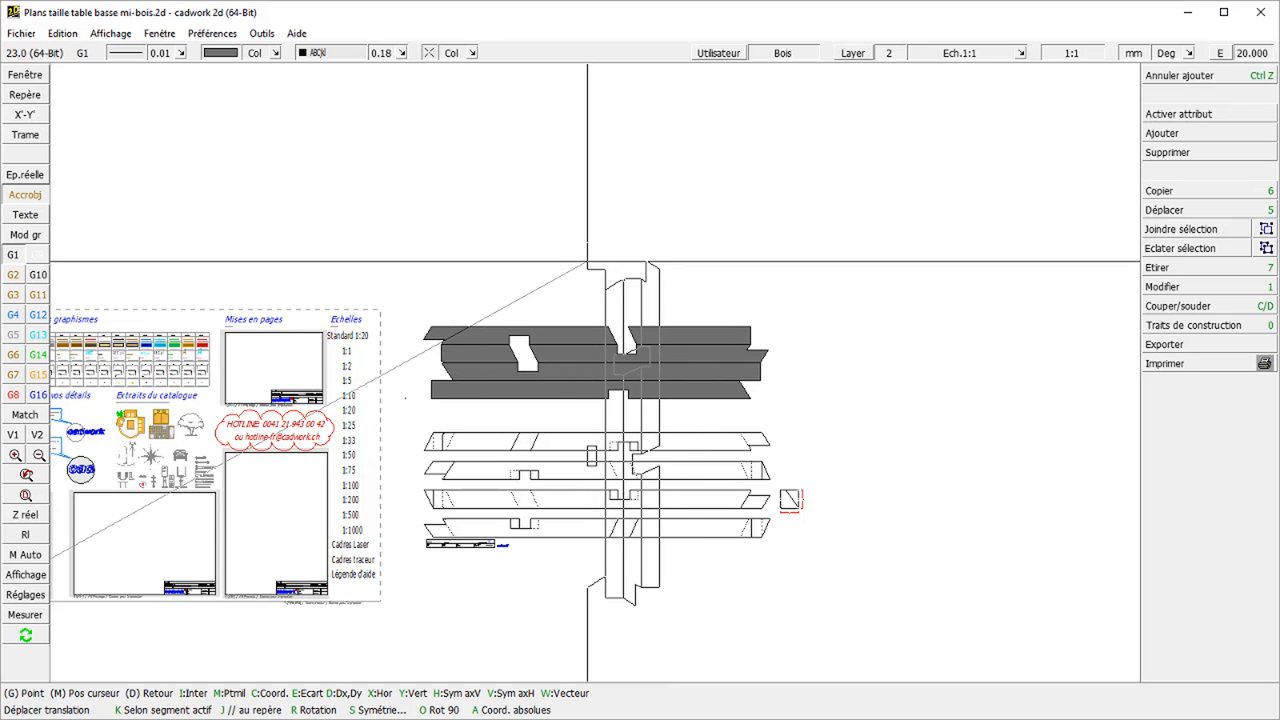
pyautogui.press('o')
pyautogui.click(430, 299)
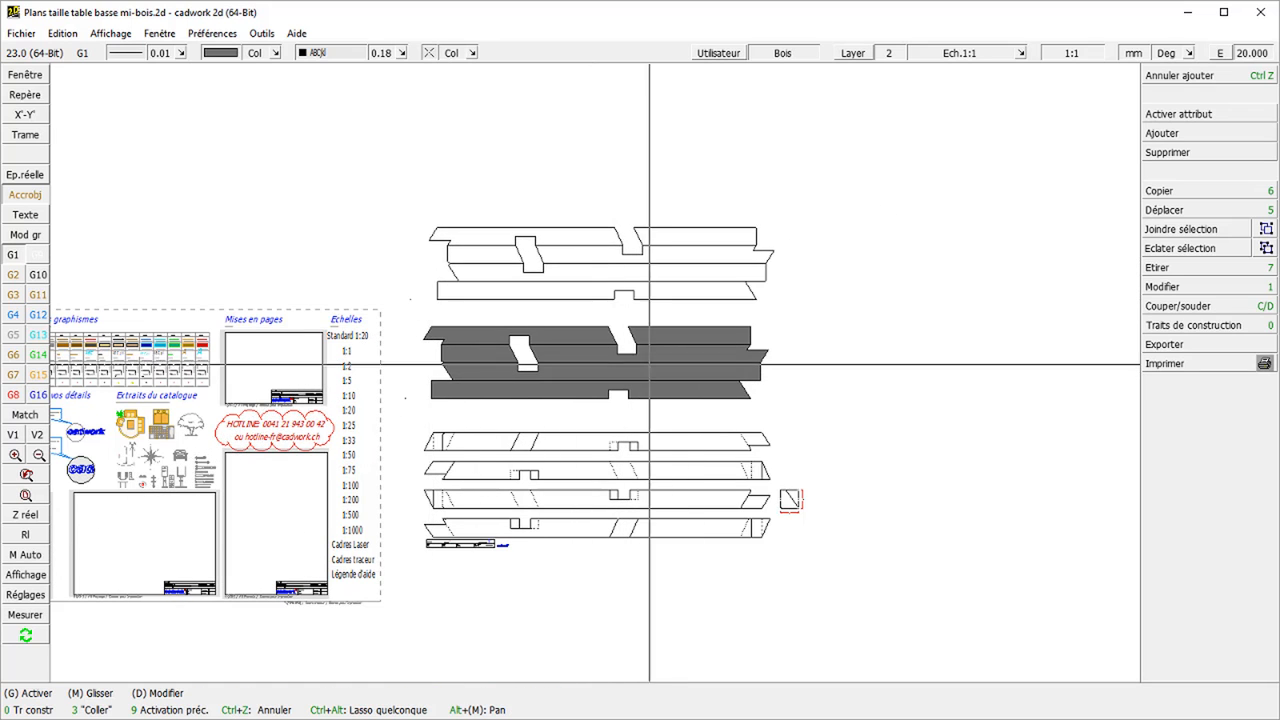
pyautogui.scroll(3, 601, 265)
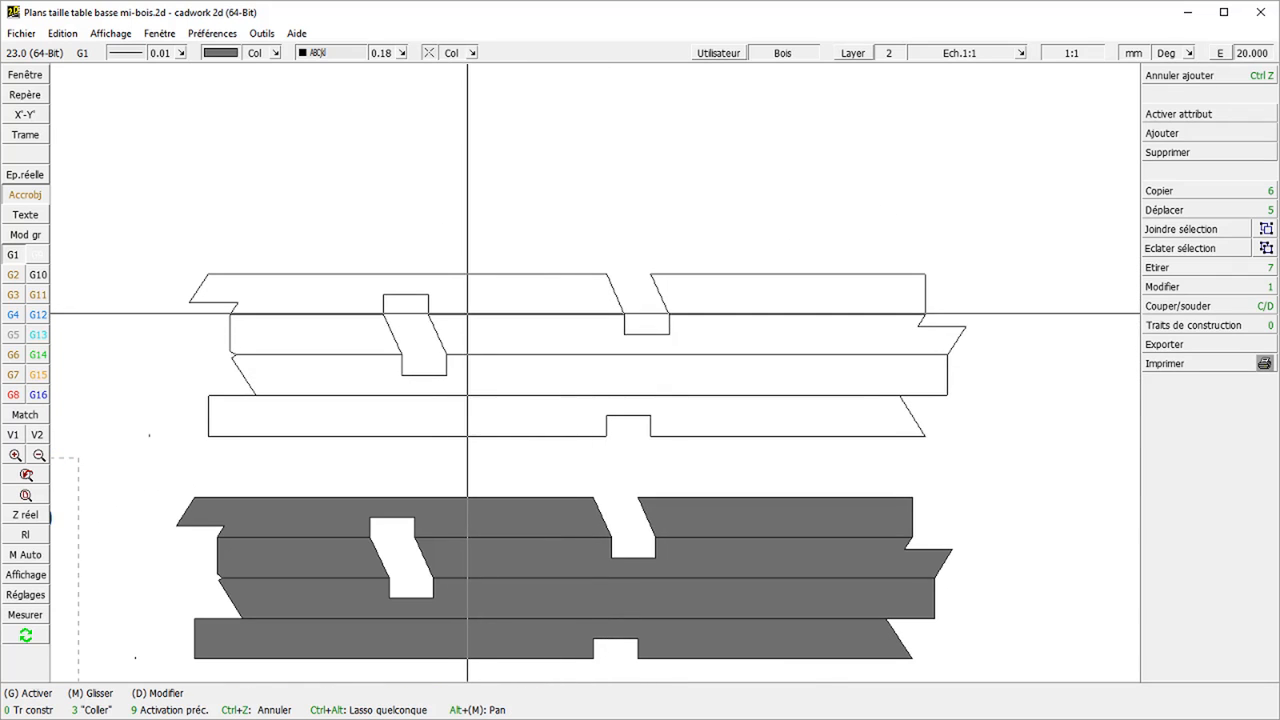
pyautogui.click(469, 320)
pyautogui.press('Escape')
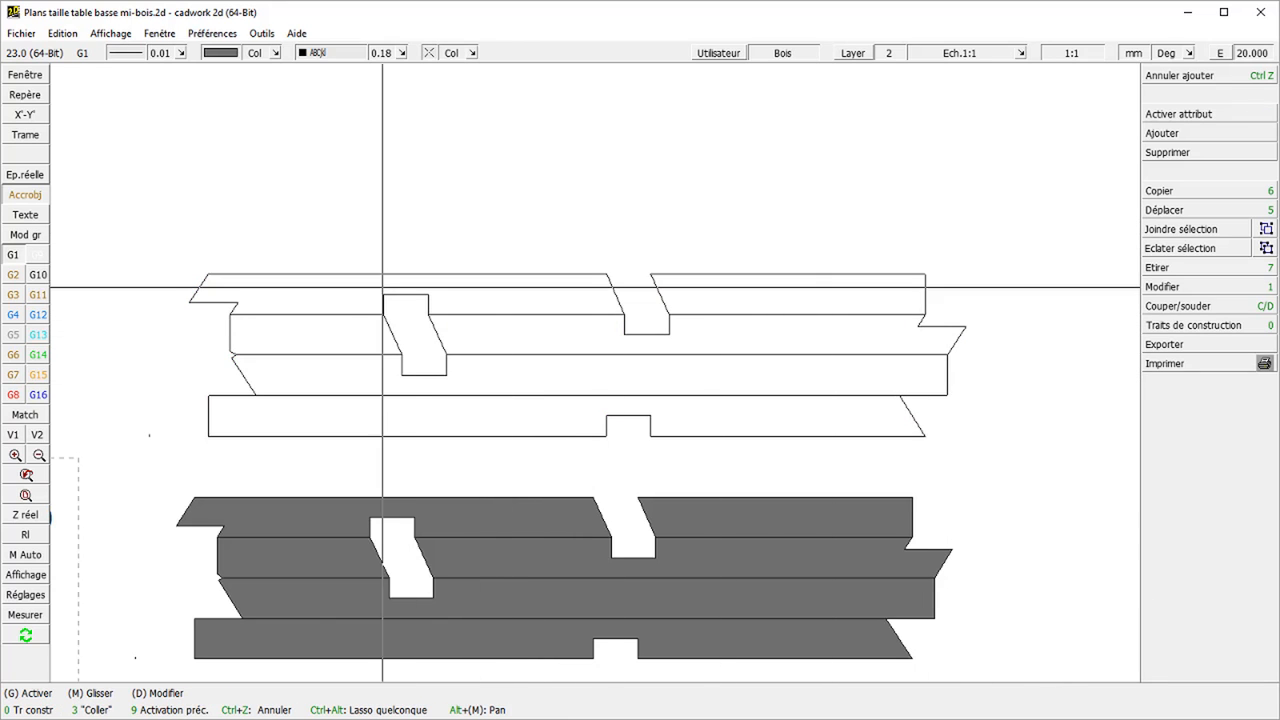